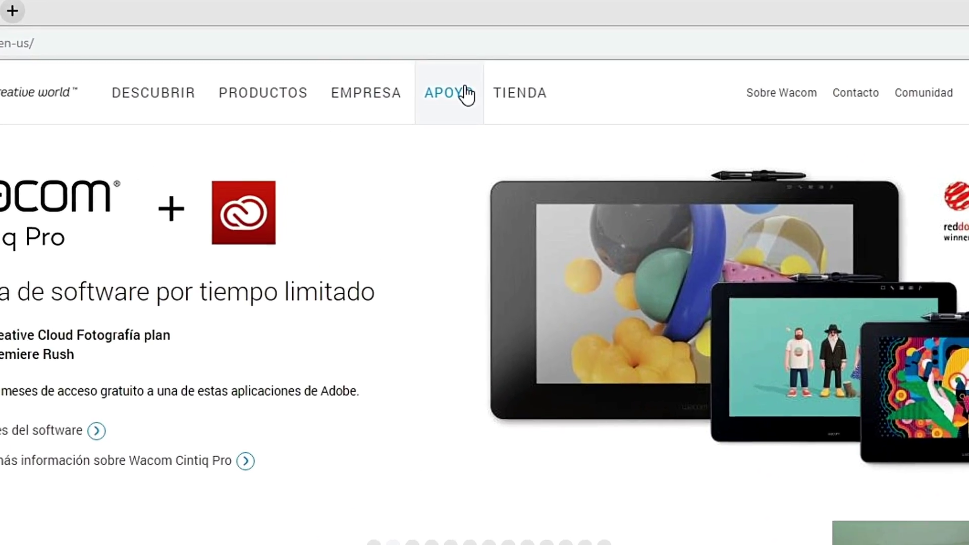
Go to the Wacom drivers downloads page and start downloading the Windows 6.3.37-3 driver.
left_click(463, 65)
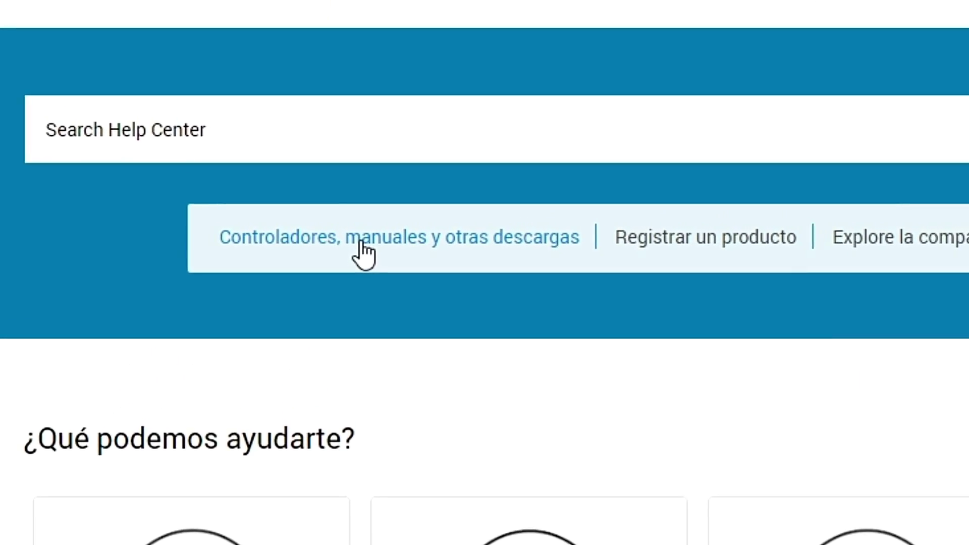
left_click(351, 237)
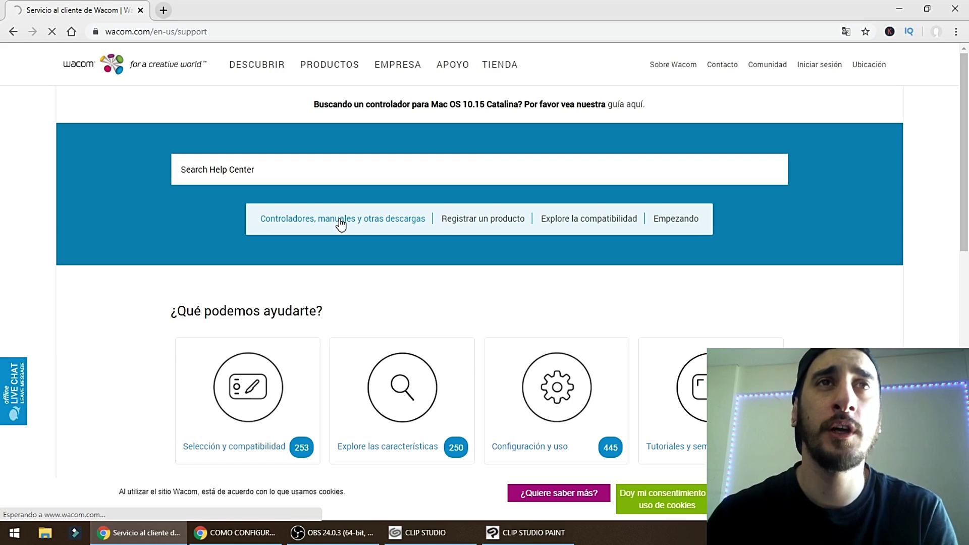
scroll(147, 266, "down", 3)
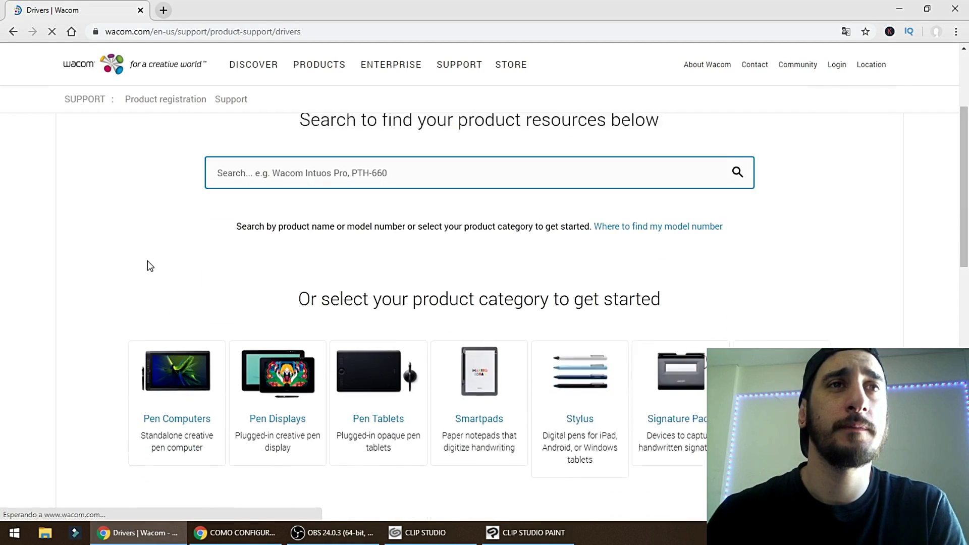
scroll(804, 238, "down", 3)
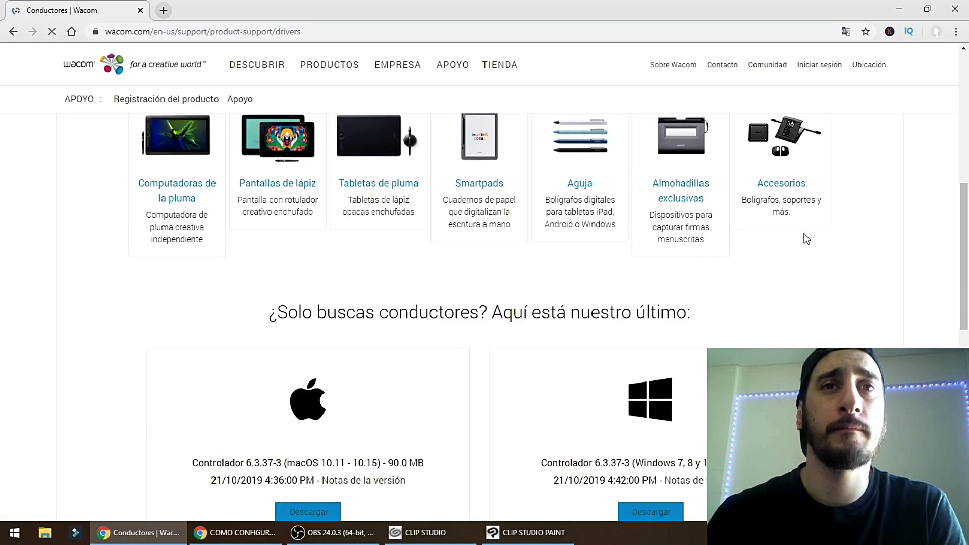
scroll(804, 238, "down", 5)
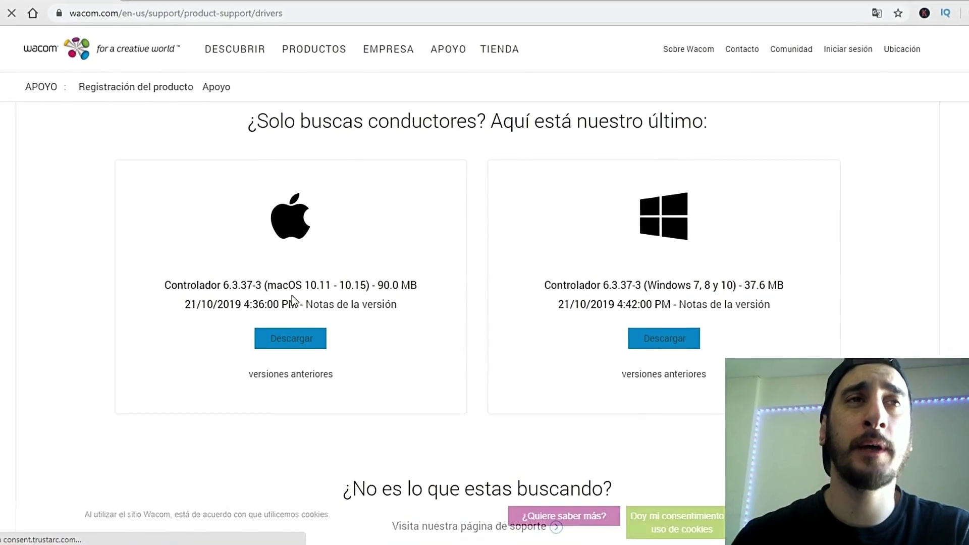
left_click(695, 357)
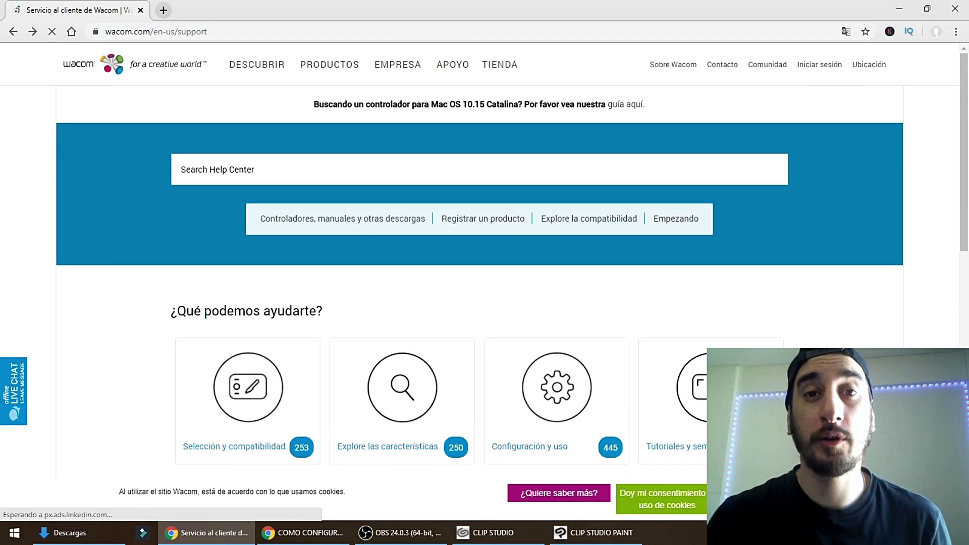
Sign in to the Wacom website with a Google account, then minimise Chrome.
left_click(822, 65)
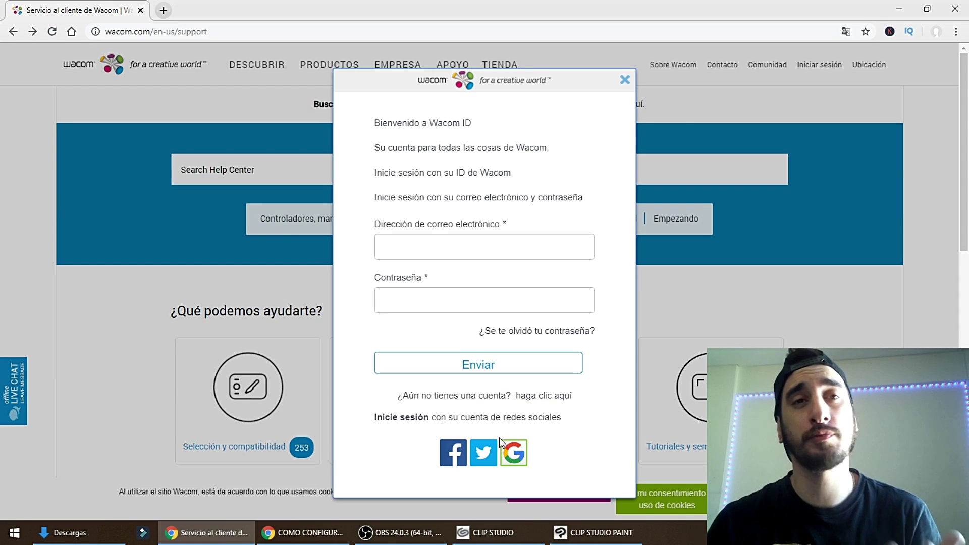
left_click(520, 456)
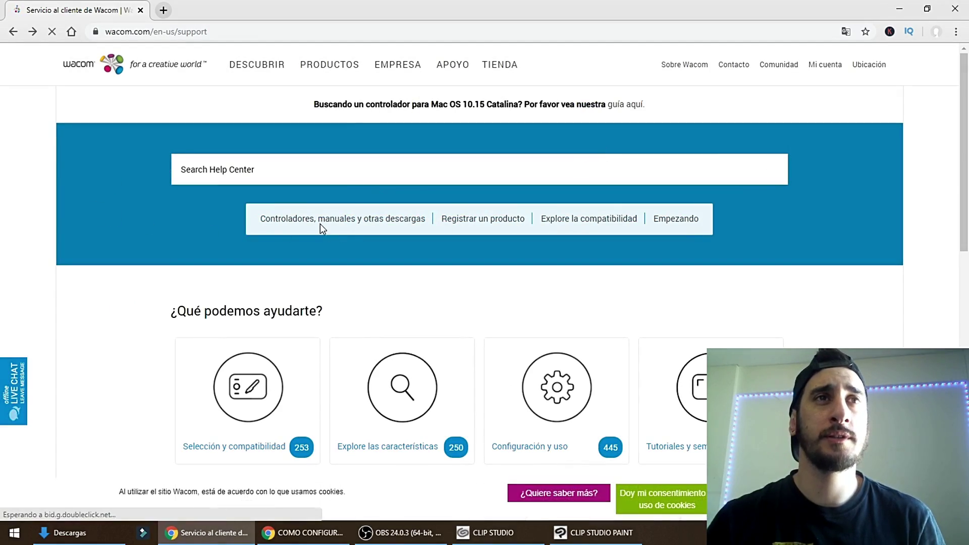
left_click(900, 10)
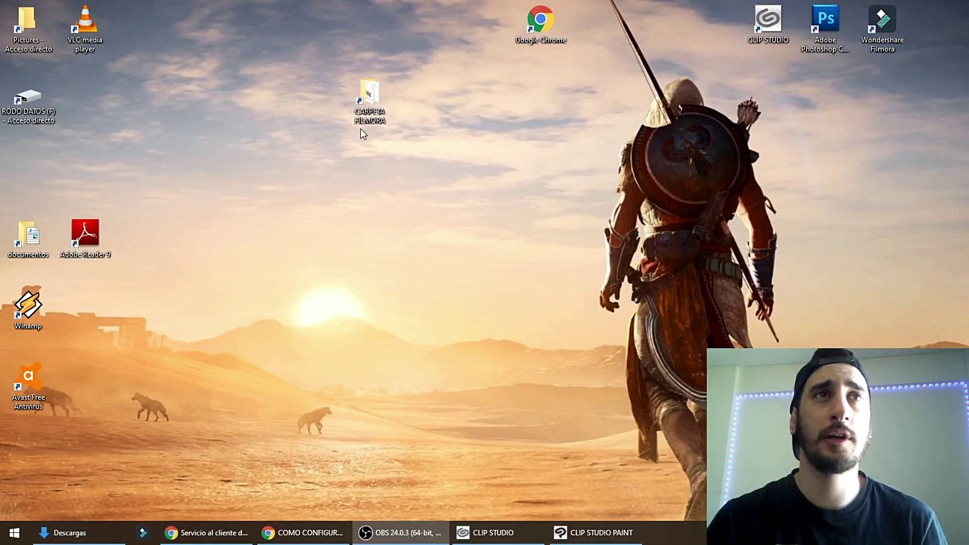
Launch Wacom Desktop Center from the Start search 'wacom' and sign in to the account.
key("super")
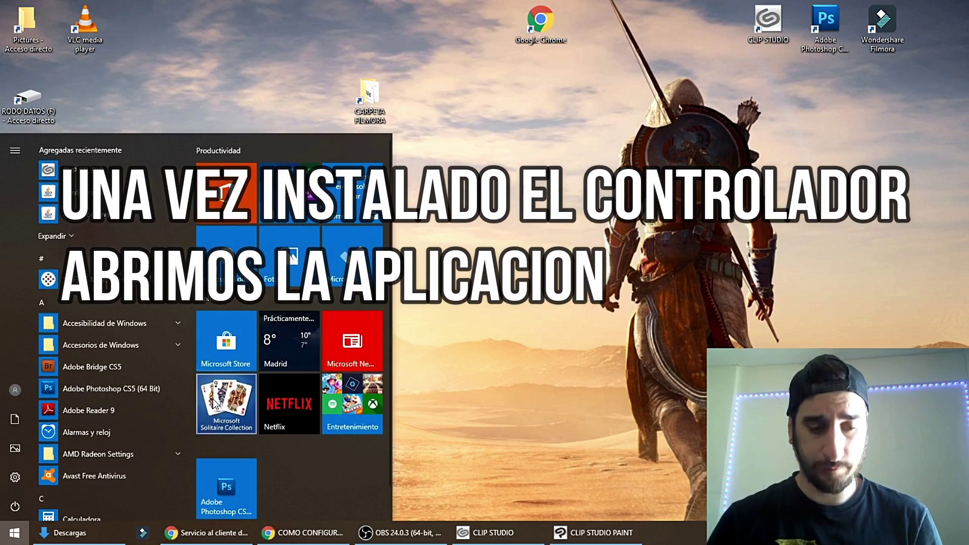
type("wacom")
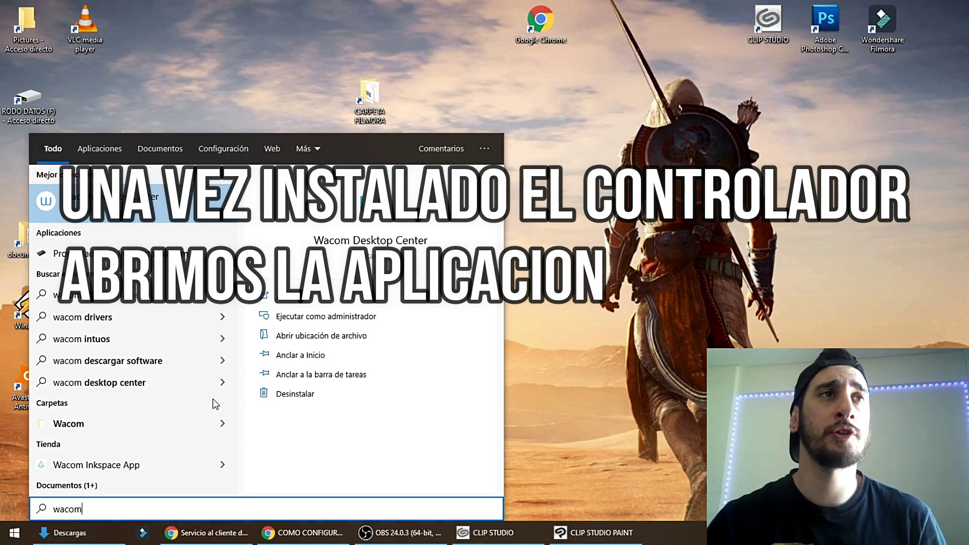
key("Return")
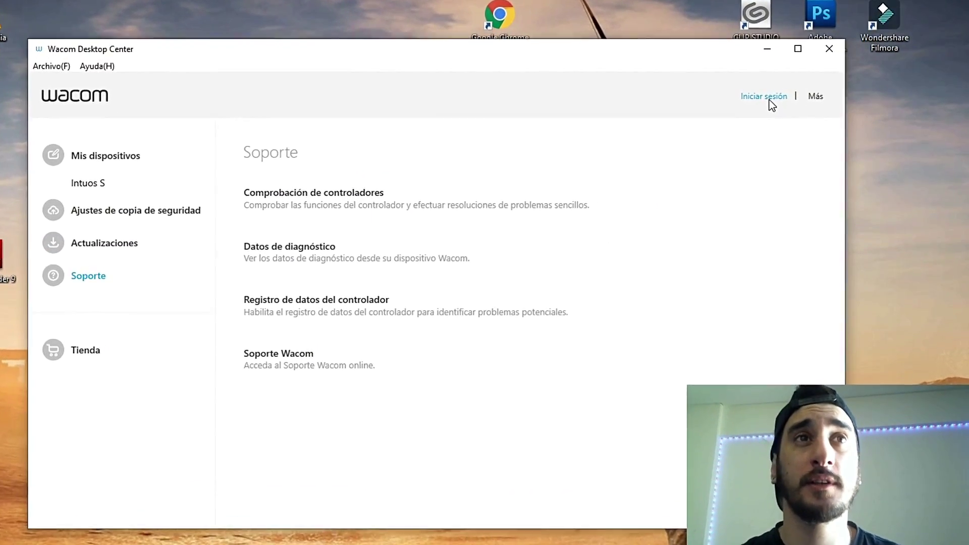
left_click(762, 103)
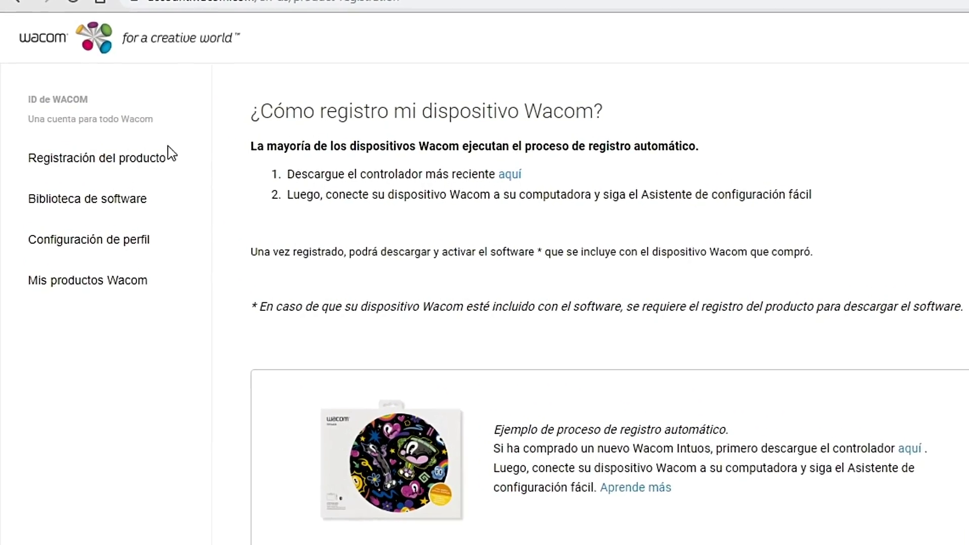
Open the Software Library with the registered Wacom Intuos Small offered as the product.
scroll(313, 170, "up", 3)
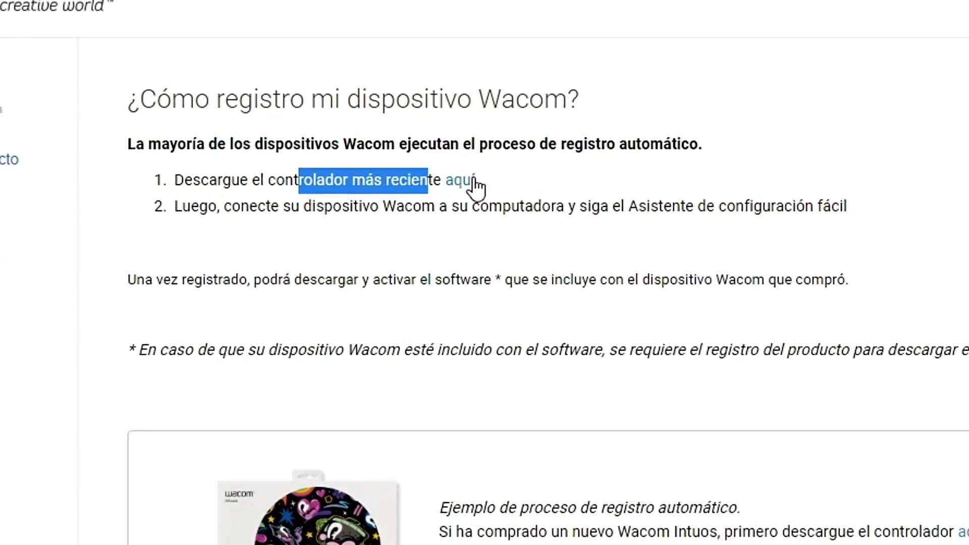
left_click(182, 198)
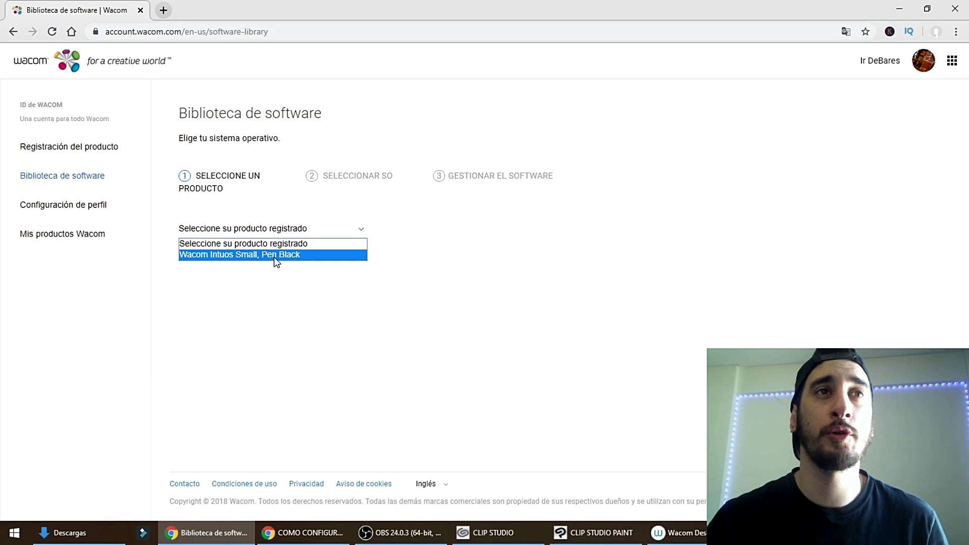
Confirm the Intuos Small, review AfterShot, Clip Studio Paint Pro and Painter Essentials, then minimise Chrome.
left_click(321, 272)
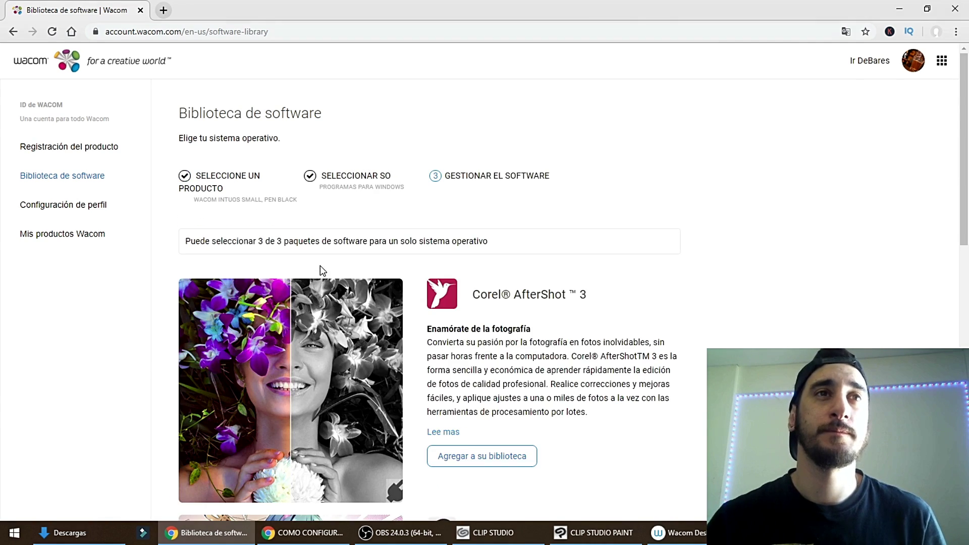
scroll(545, 238, "down", 3)
scroll(546, 236, "down", 6)
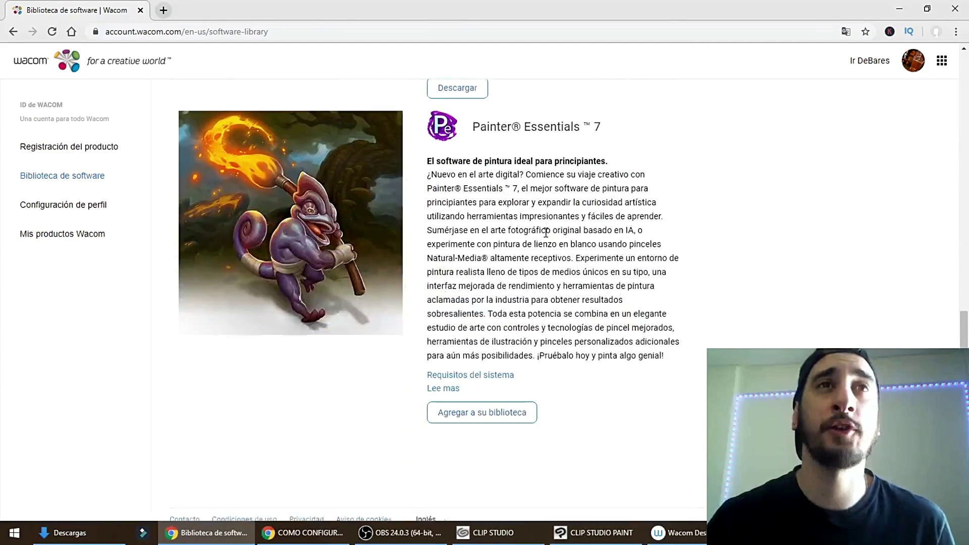
scroll(545, 237, "up", 7)
scroll(548, 237, "up", 5)
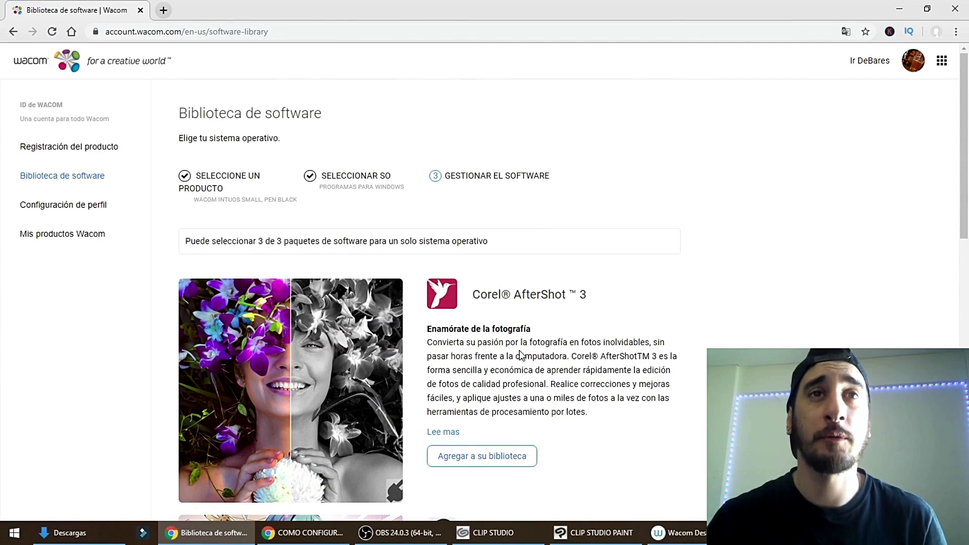
scroll(521, 354, "down", 6)
scroll(521, 353, "down", 2)
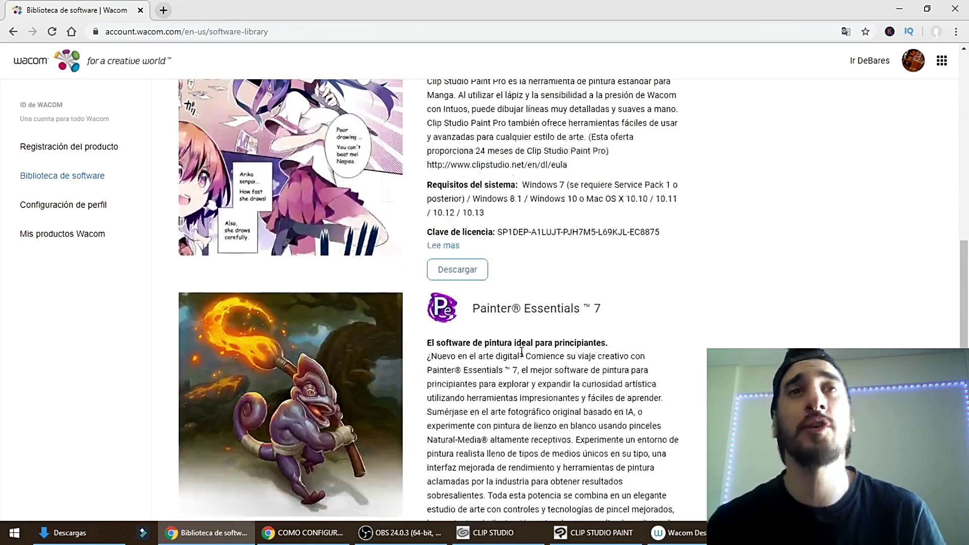
scroll(518, 352, "up", 4)
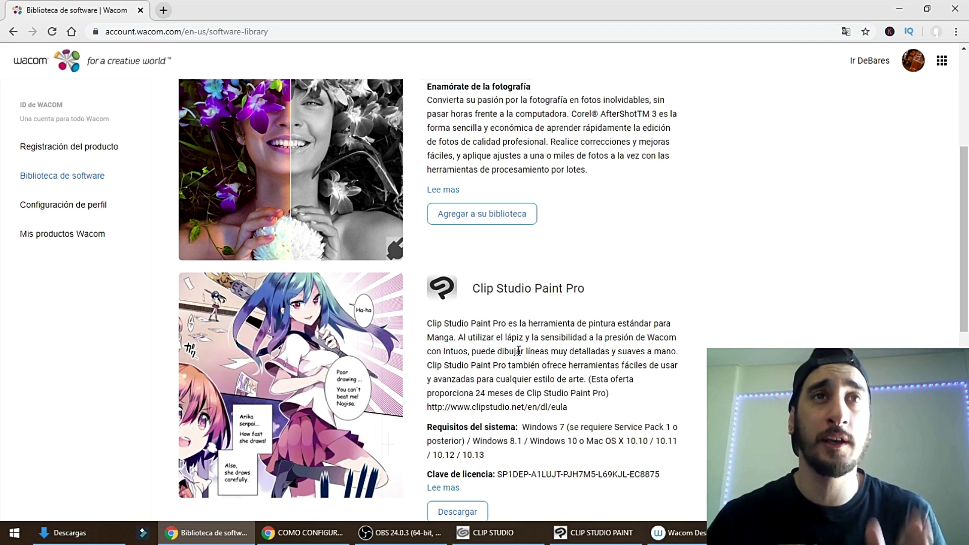
scroll(518, 350, "down", 1)
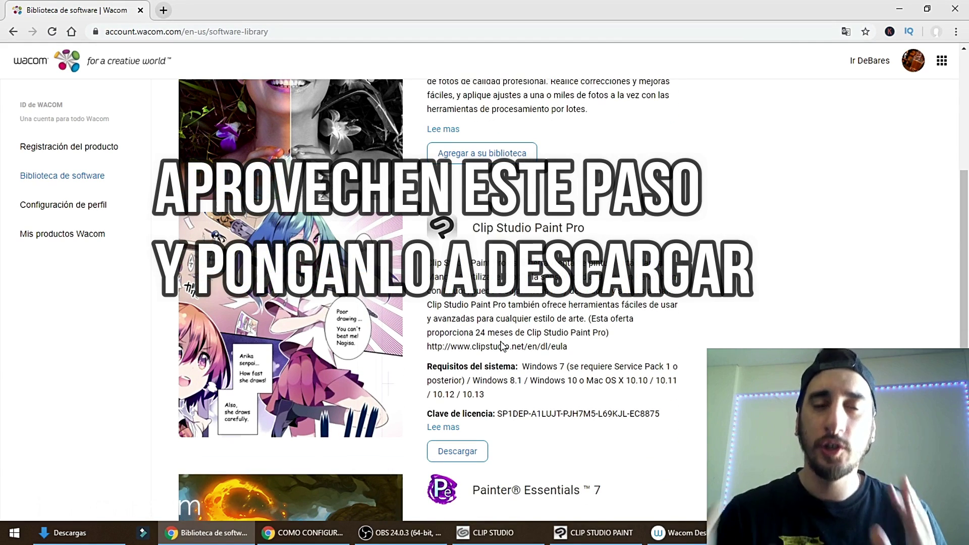
scroll(529, 409, "down", 3)
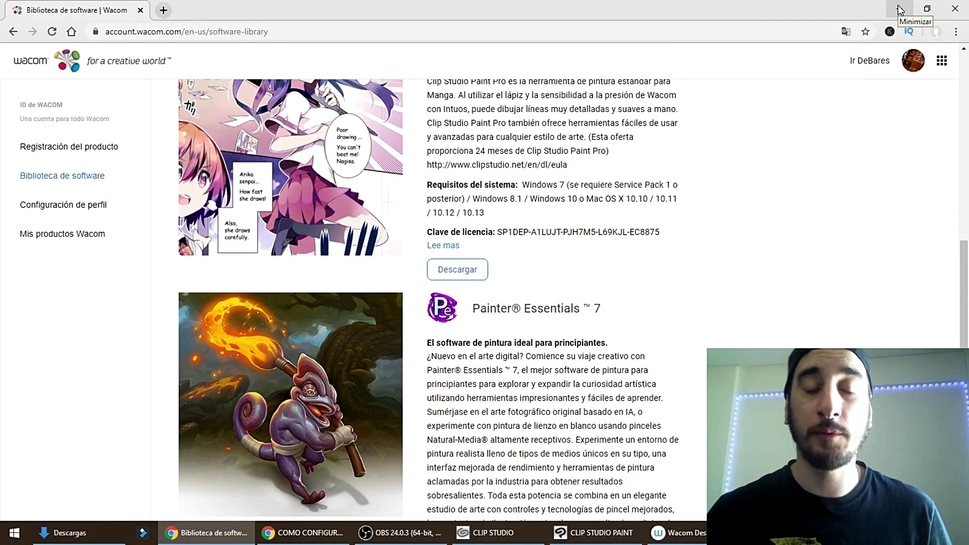
left_click(898, 9)
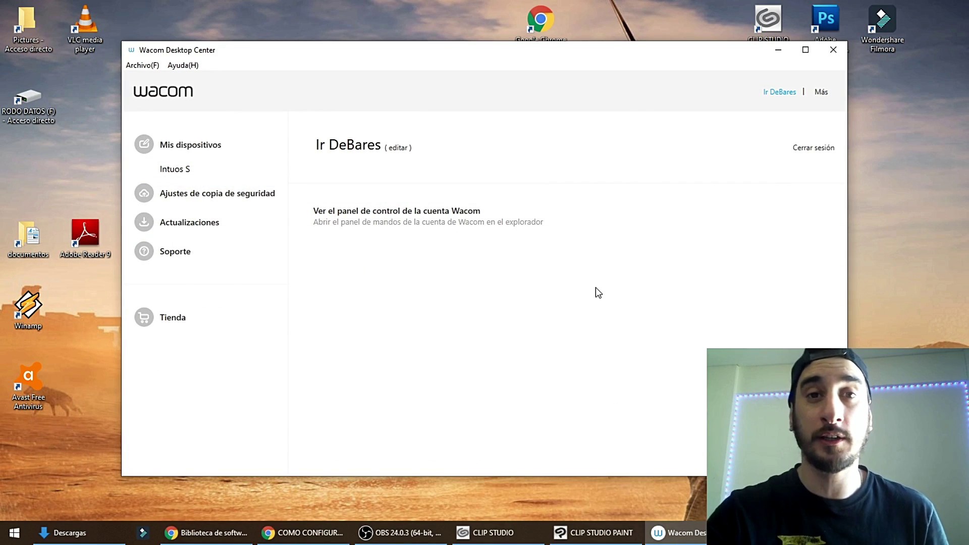
Select Intuos S under Mis dispositivos in Wacom Desktop Center.
left_click(175, 170)
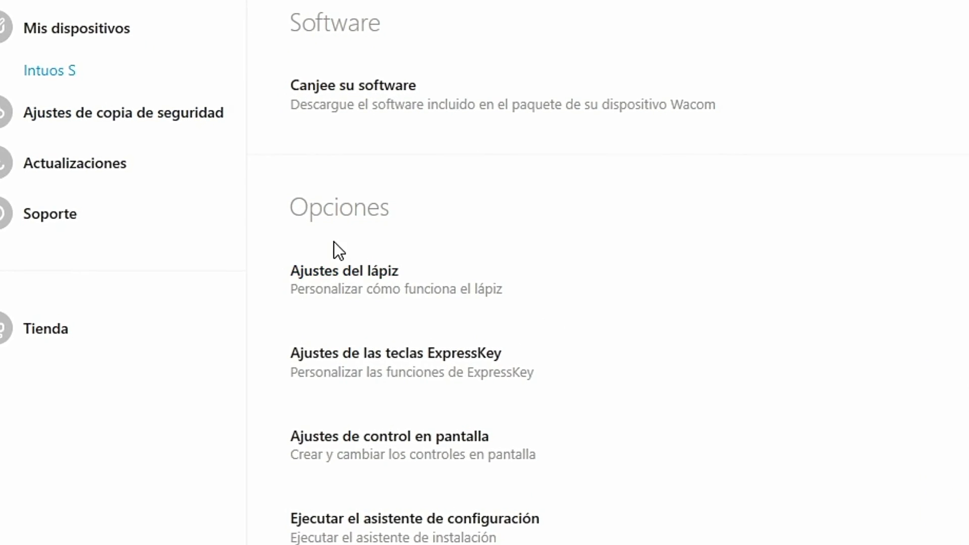
Open Ajustes del lápiz and show the CLIPStudioPaint pen settings in the Aplicación list.
left_click(346, 272)
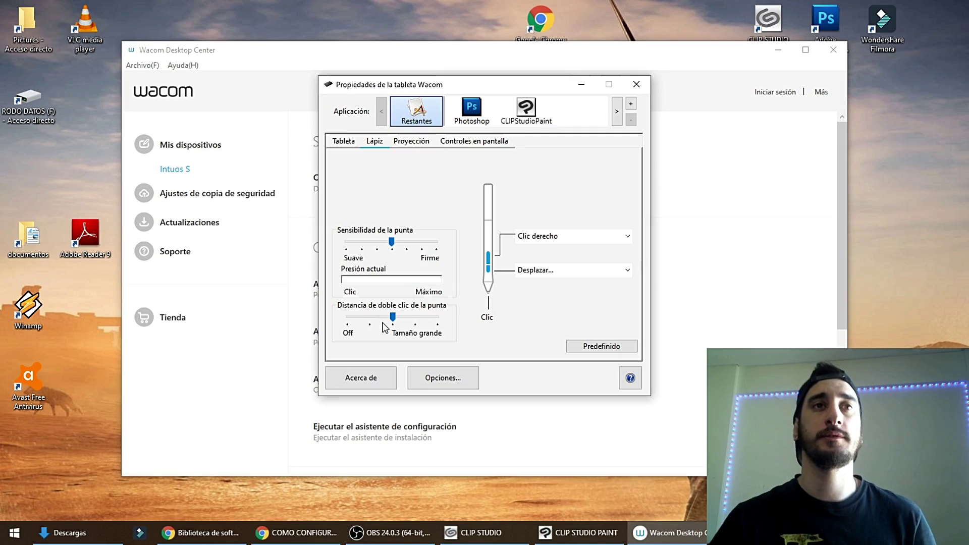
left_click_drag(459, 86, 430, 104)
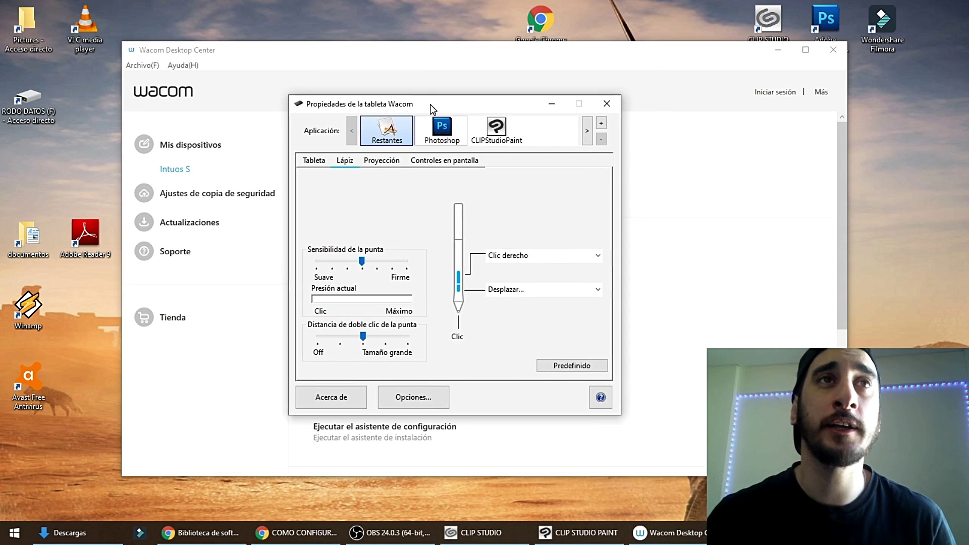
left_click(442, 130)
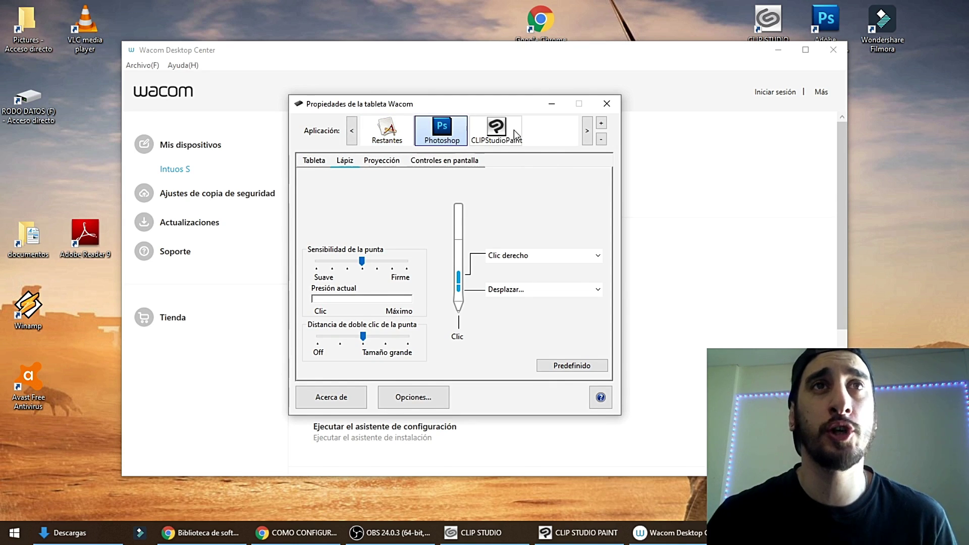
left_click(492, 134)
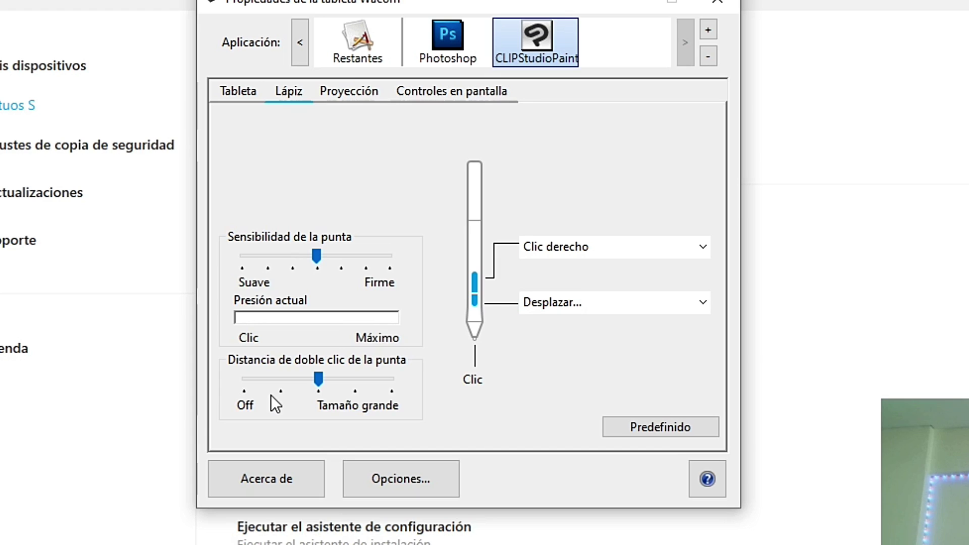
Test pen pressure on the Presión actual meter and set Clip Studio Paint's tip sensitivity one step firmer.
left_click(517, 152)
left_click(534, 178)
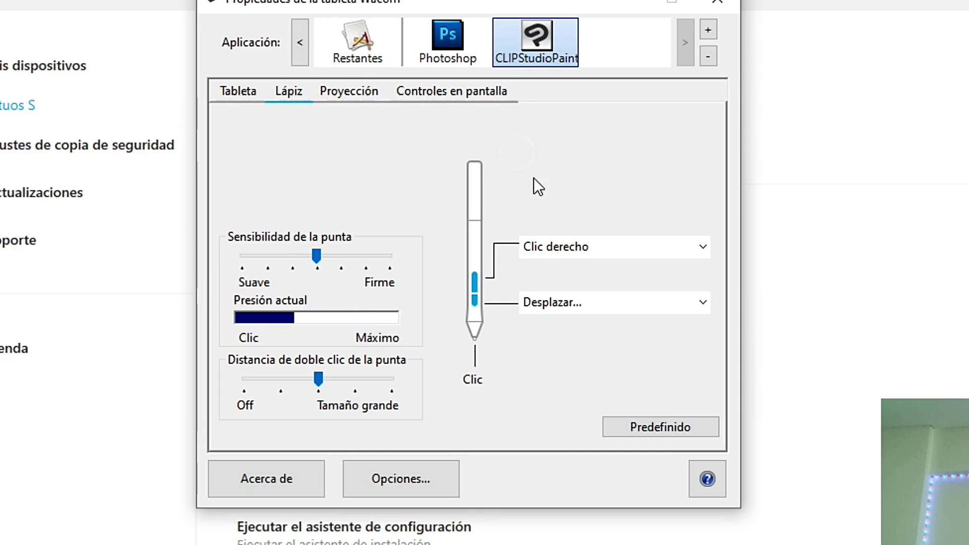
left_click_drag(359, 241, 359, 237)
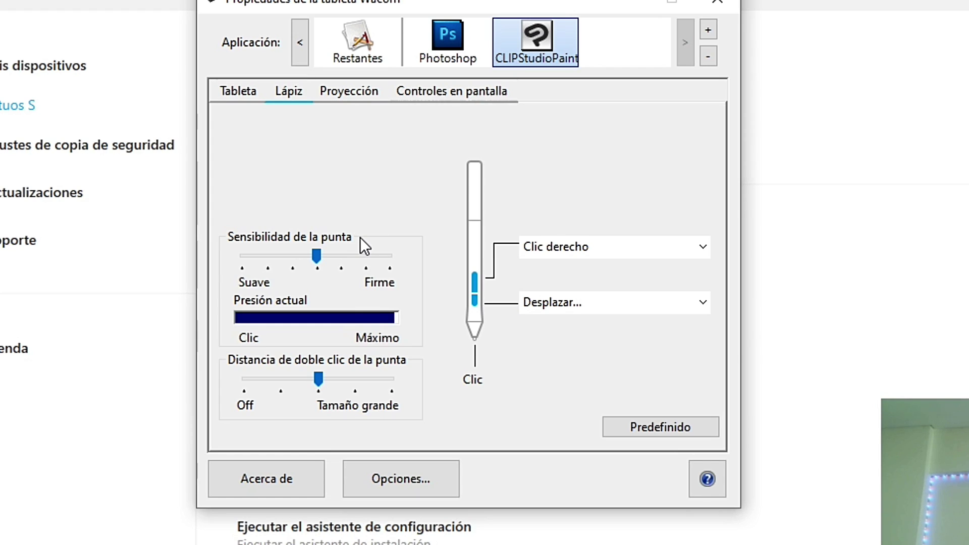
left_click(370, 231)
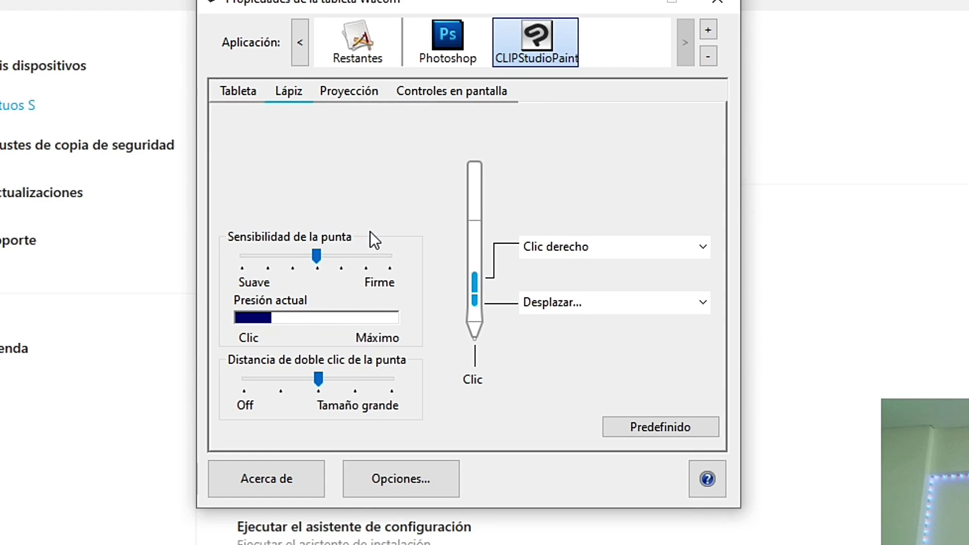
left_click(423, 190)
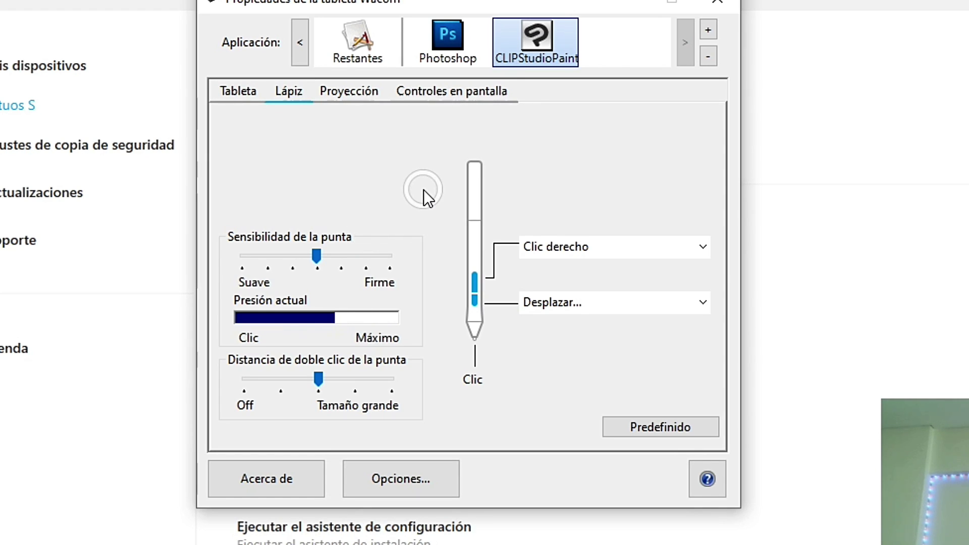
left_click(411, 182)
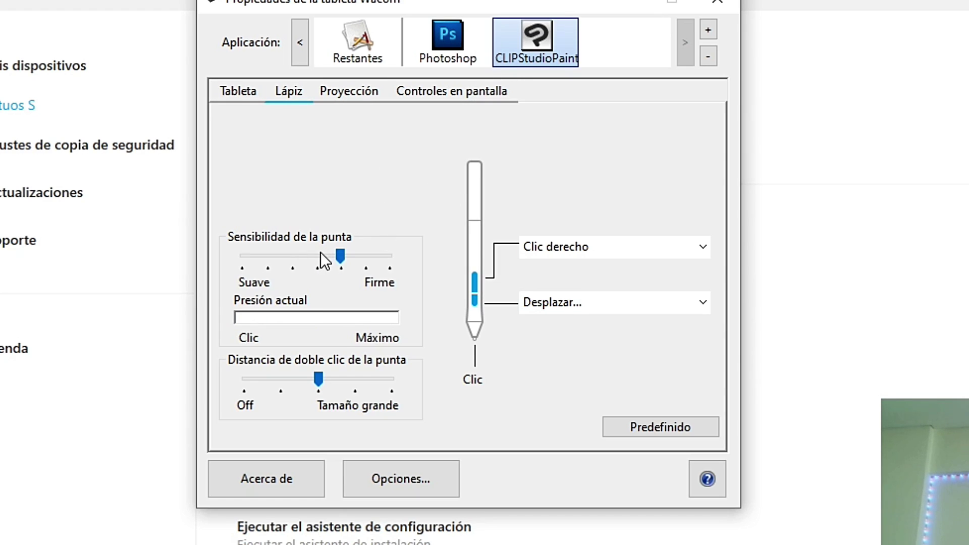
left_click(291, 255)
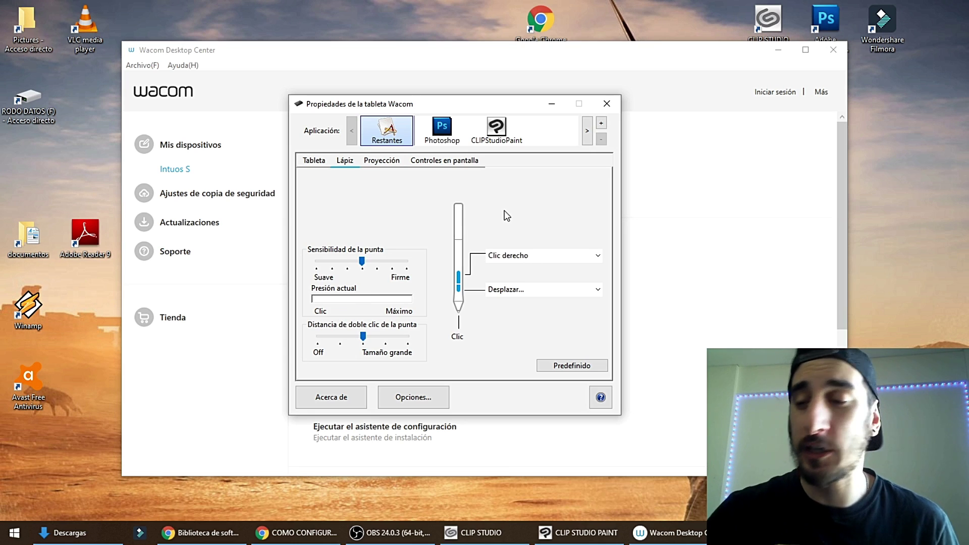
Close and reopen the tablet properties, then switch between the CLIPStudioPaint and Photoshop entries.
key("alt+F4")
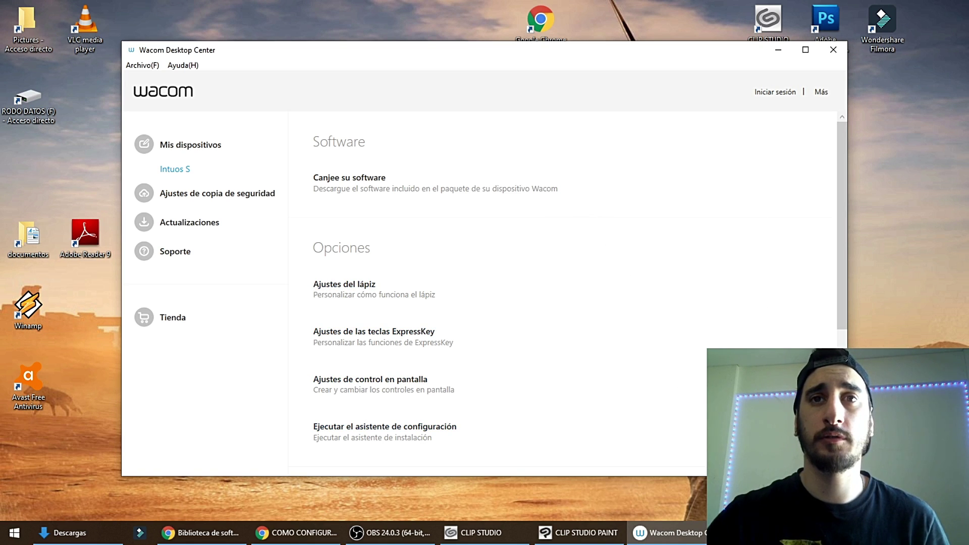
left_click(344, 284)
left_click(496, 130)
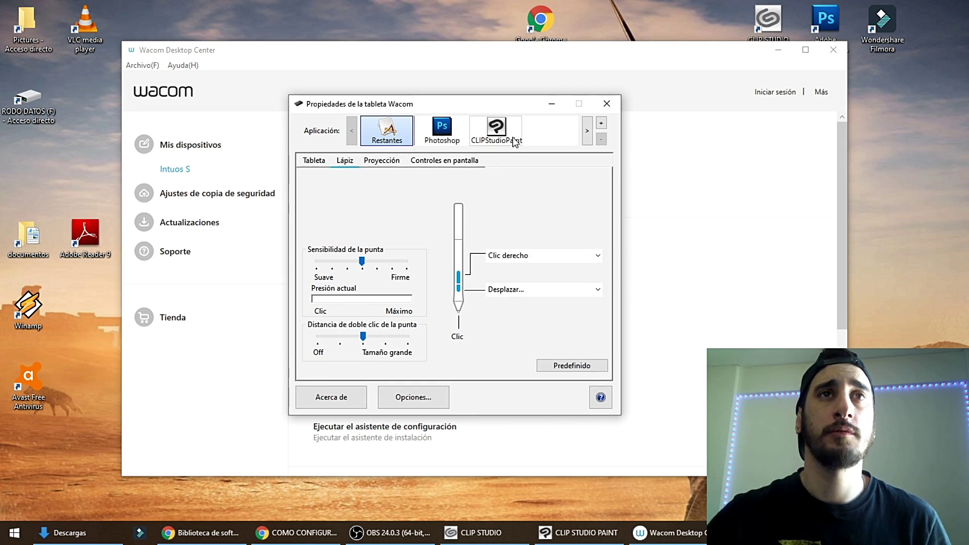
left_click(443, 140)
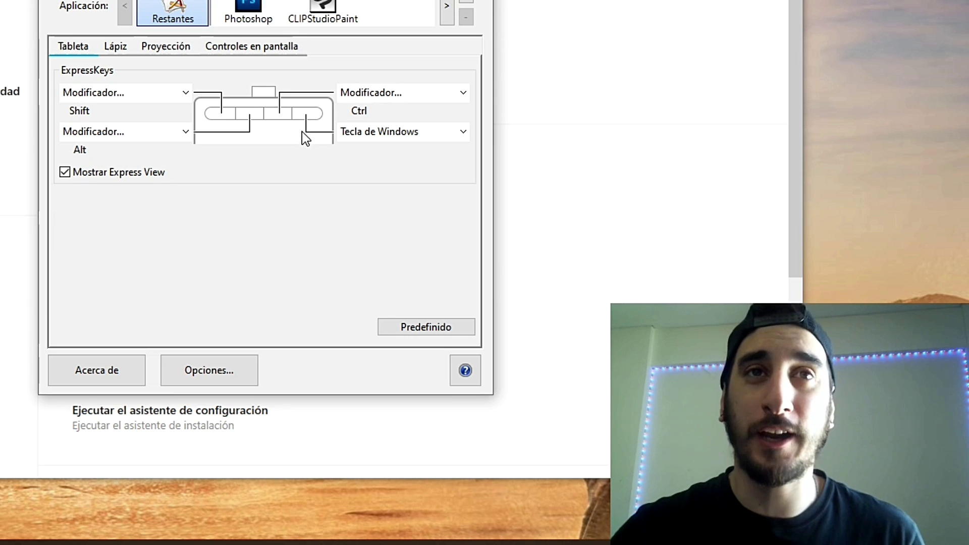
Reassign the Tecla de Windows ExpressKey to Navegación > Girar for remaining applications.
left_click(373, 131)
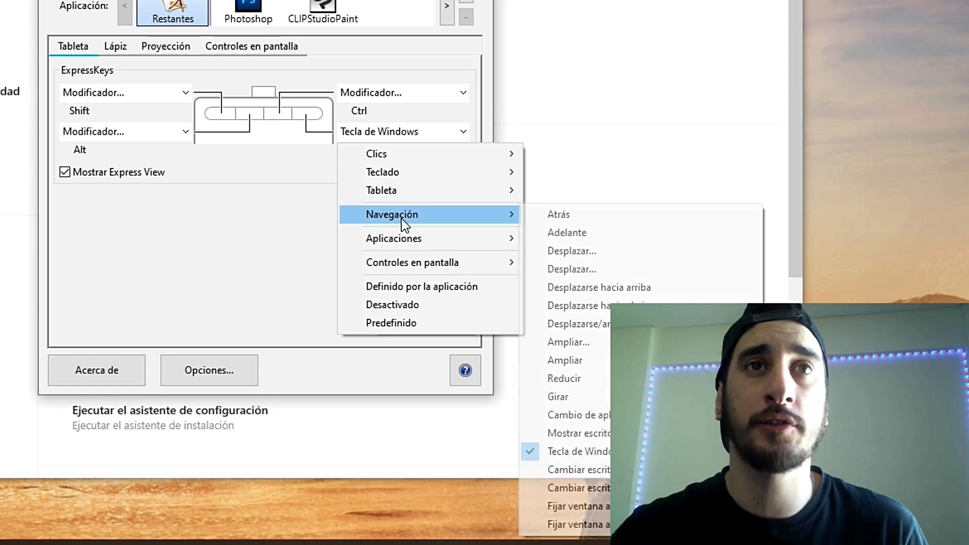
mouse_move(392, 214)
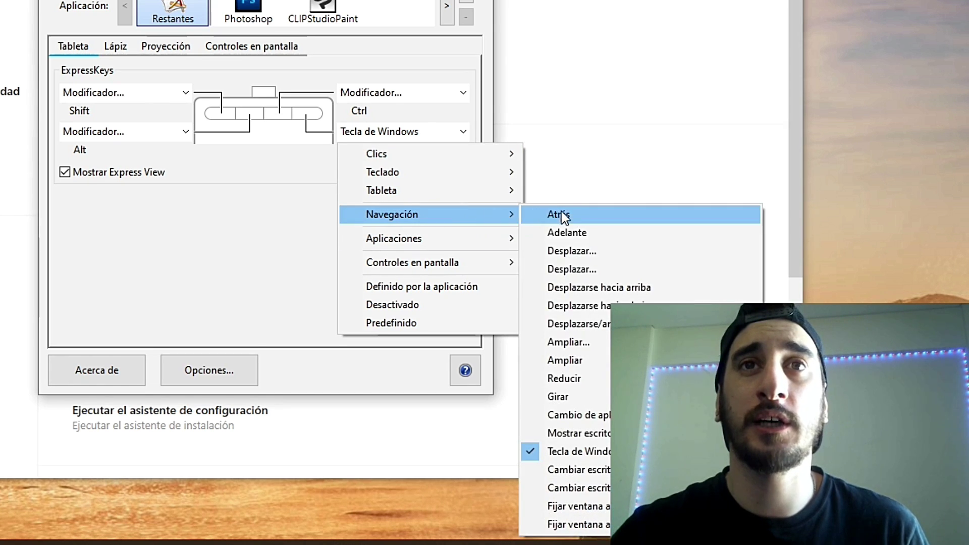
left_click(603, 451)
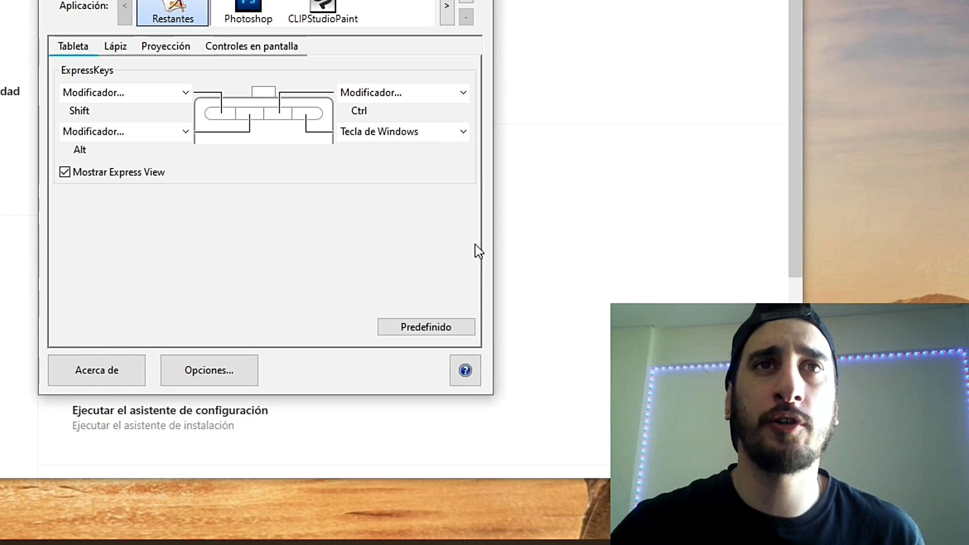
left_click(452, 131)
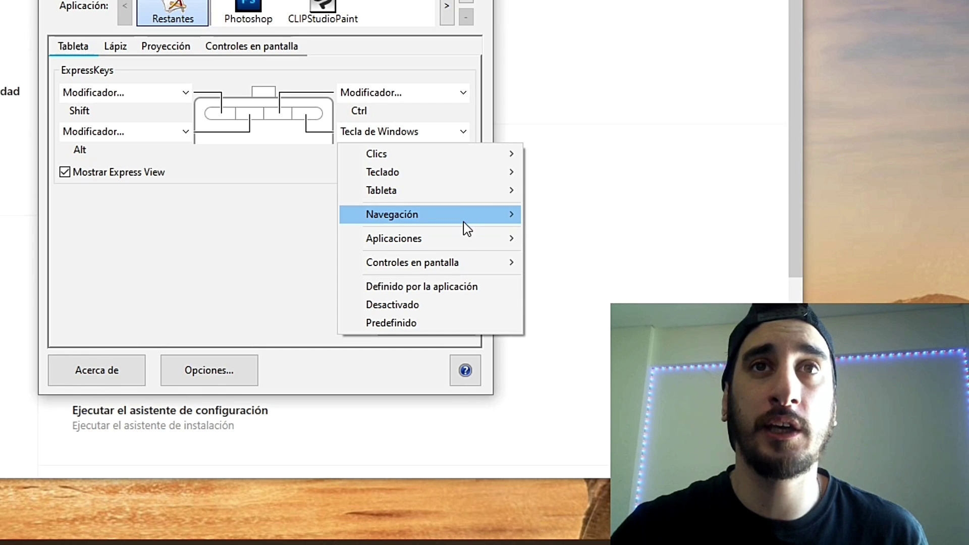
left_click(555, 397)
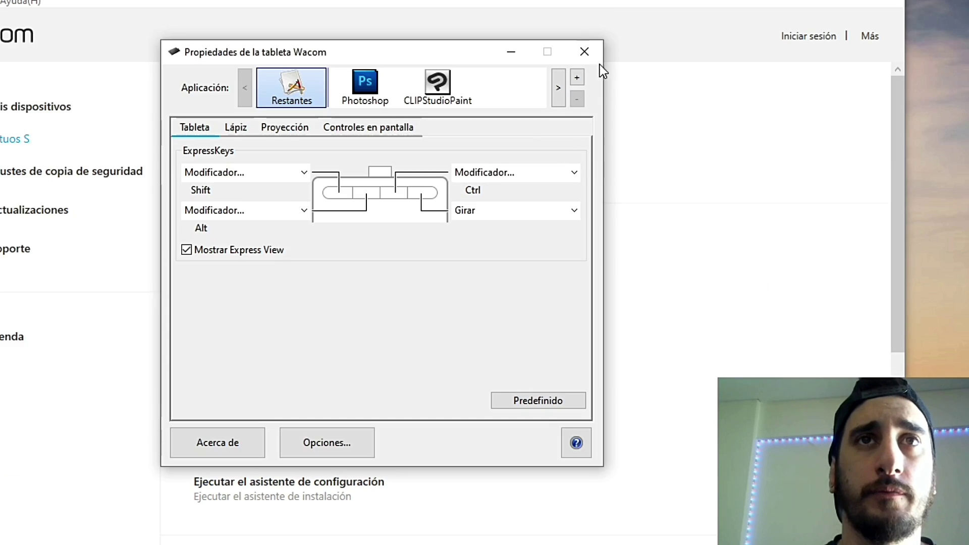
Cancel adding an application, then close Wacom Tablet Properties and Wacom Desktop Center.
left_click(577, 77)
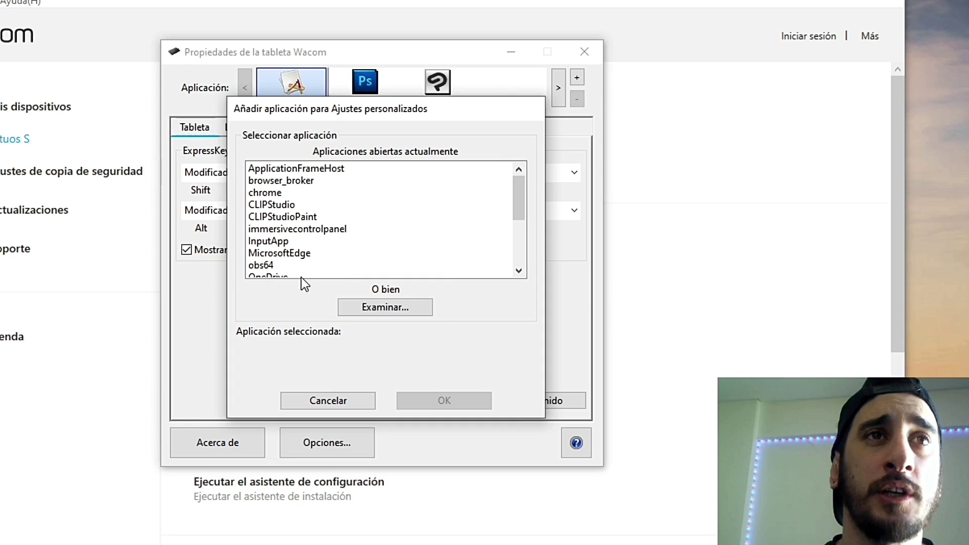
left_click(331, 398)
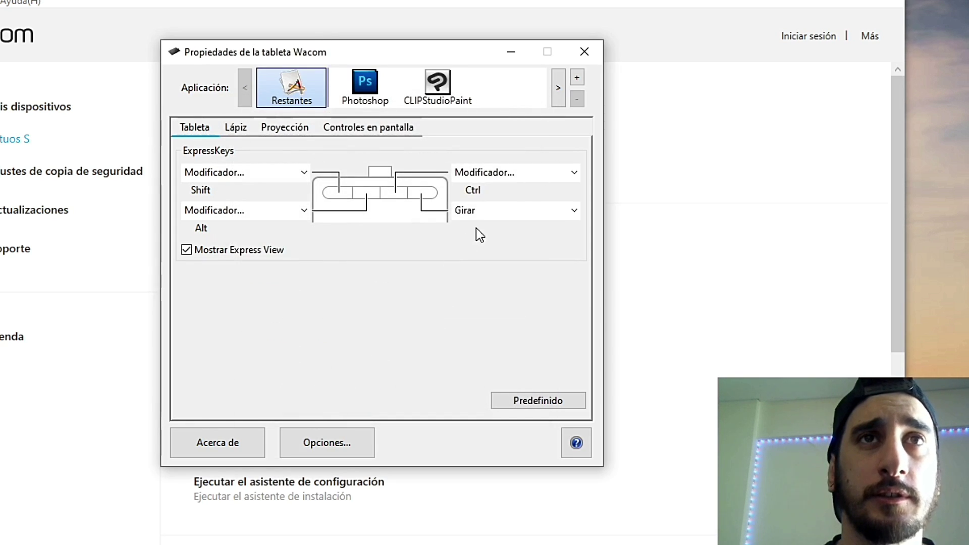
left_click(584, 52)
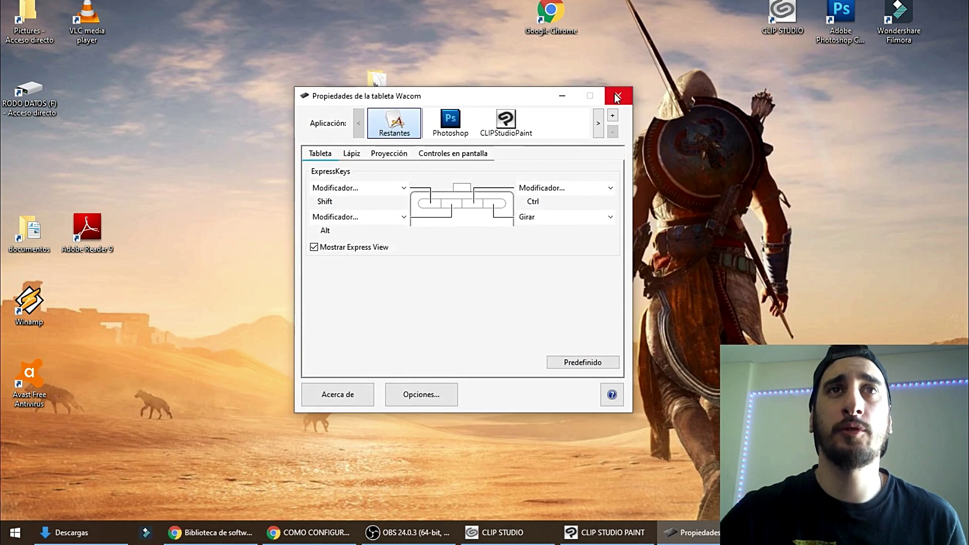
left_click(617, 97)
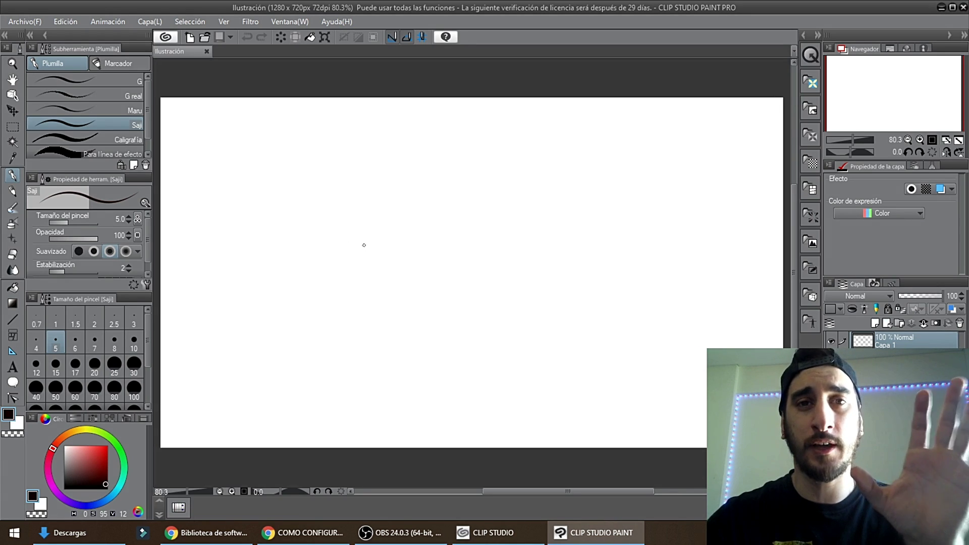
Draw and undo Saji pen test strokes, sketch a small ellipse, then clear the layer with Delete.
left_click_drag(361, 246, 367, 243)
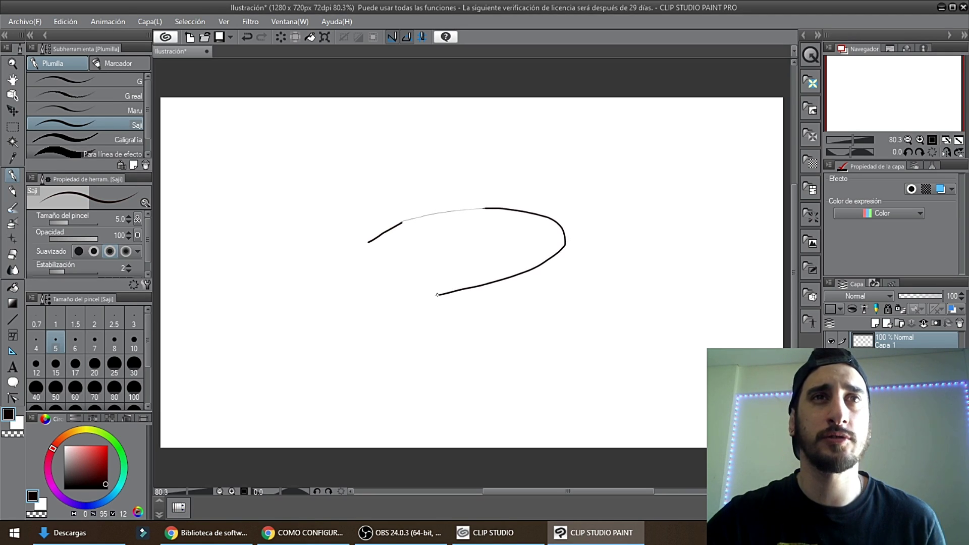
key("ctrl+z")
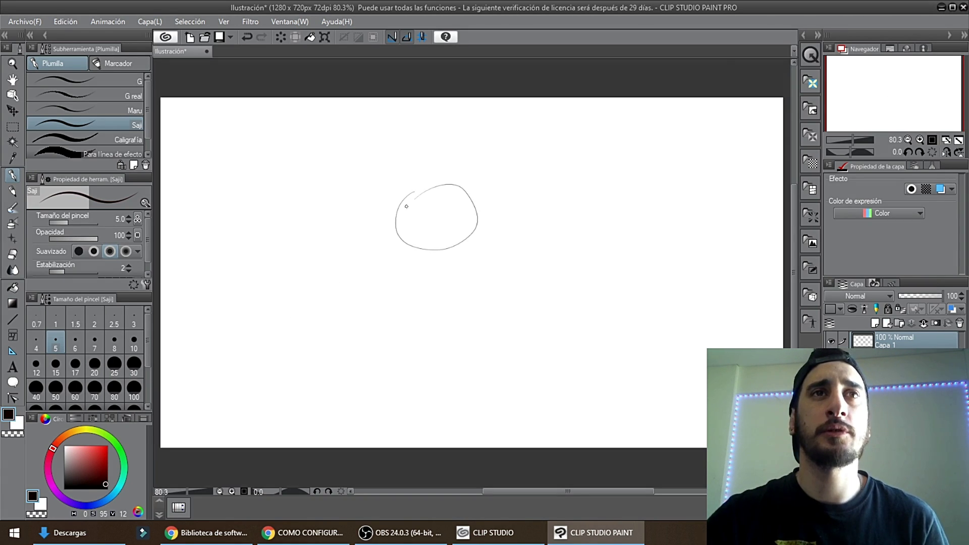
key("ctrl+z")
left_click_drag(439, 184, 426, 185)
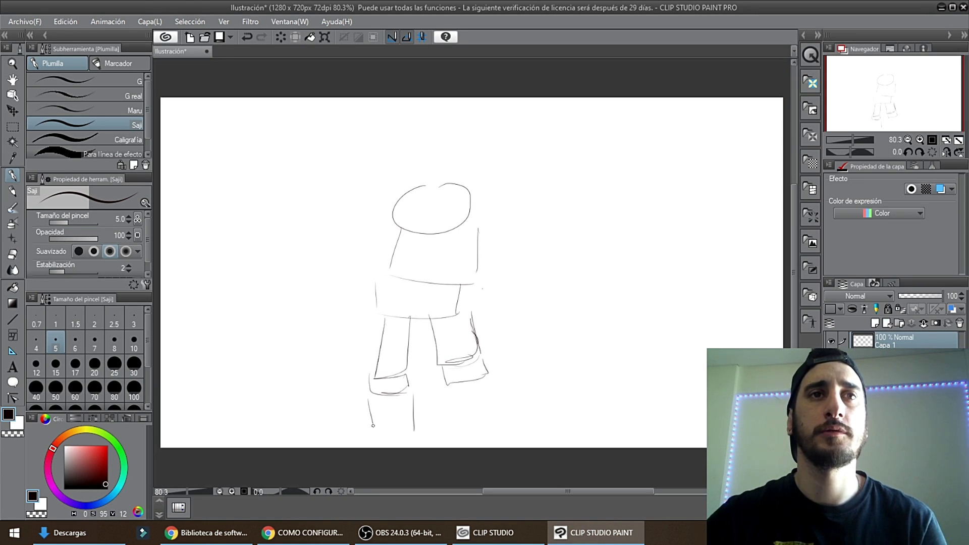
key("Delete")
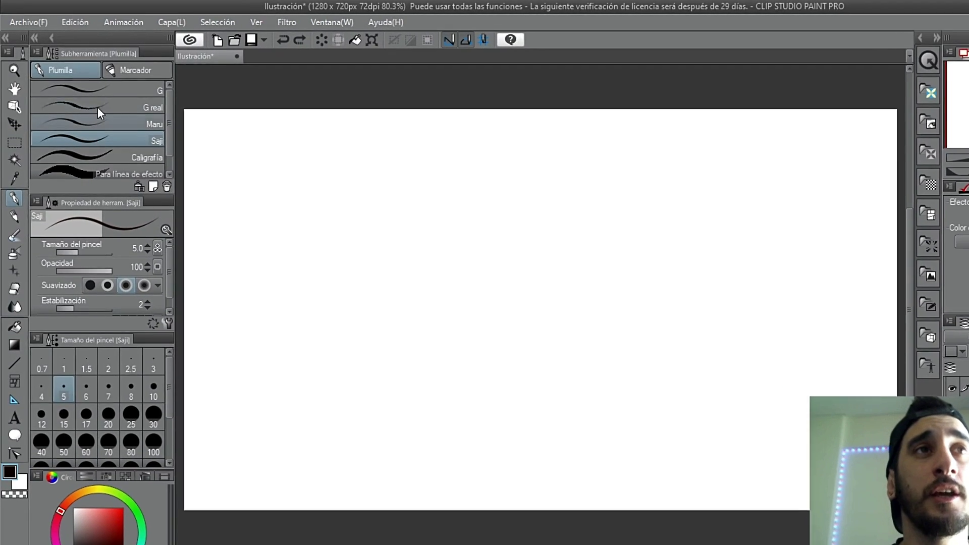
Try the G pen, Saji and calligraphy sub-tools, then draw two tapered diagonal effect-line strokes.
left_click(114, 97)
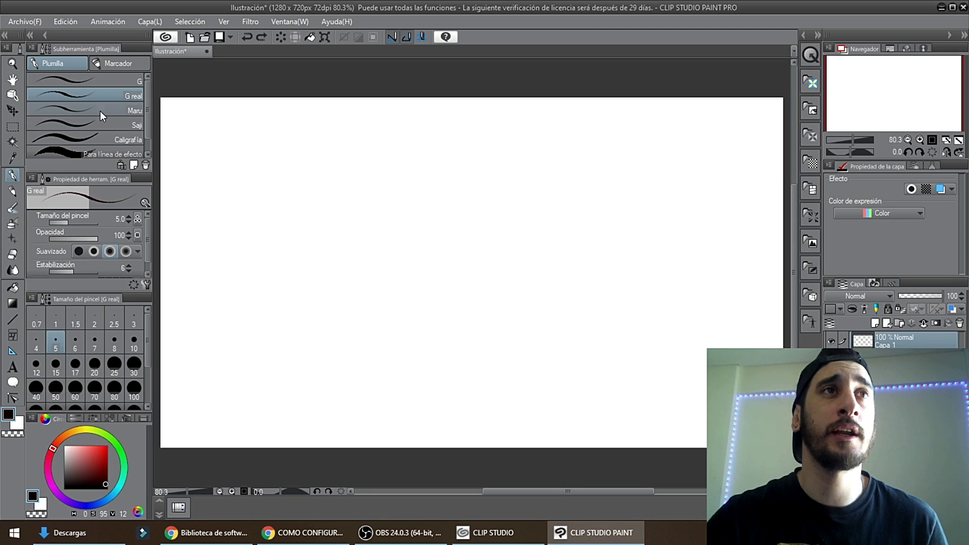
left_click(94, 125)
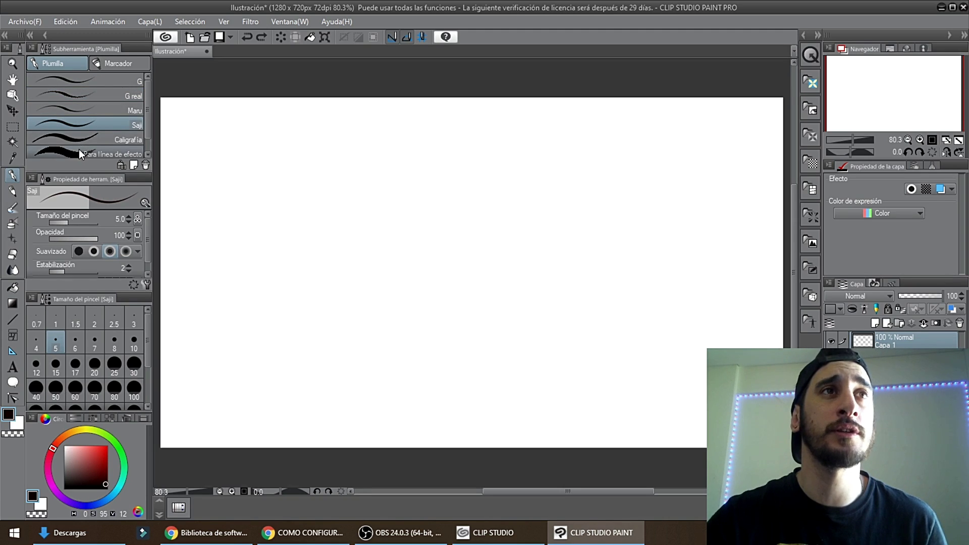
left_click(97, 141)
left_click(93, 154)
left_click_drag(255, 149, 233, 212)
left_click_drag(309, 160, 267, 237)
Draw two long diagonal strokes with the calligraphy pen.
left_click(114, 137)
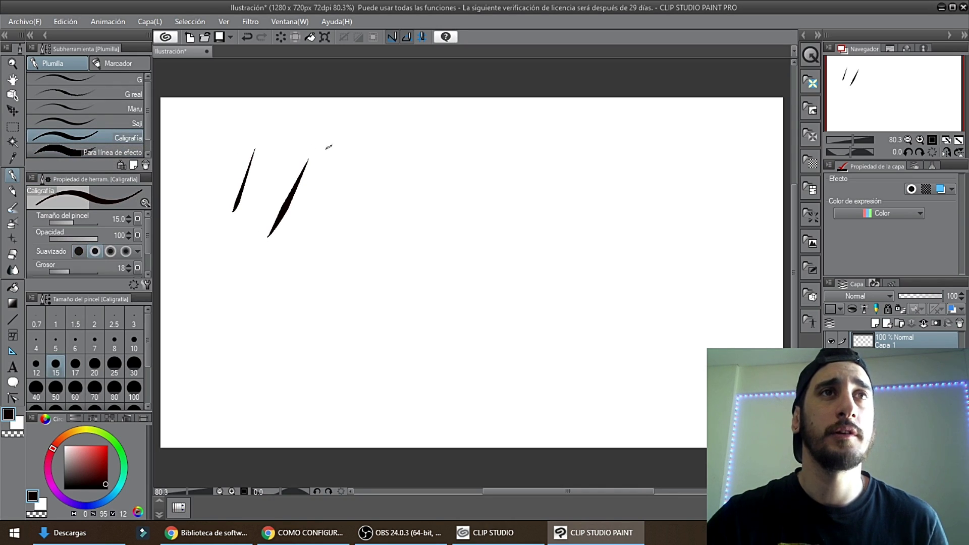
left_click_drag(388, 170, 341, 228)
left_click_drag(363, 144, 257, 274)
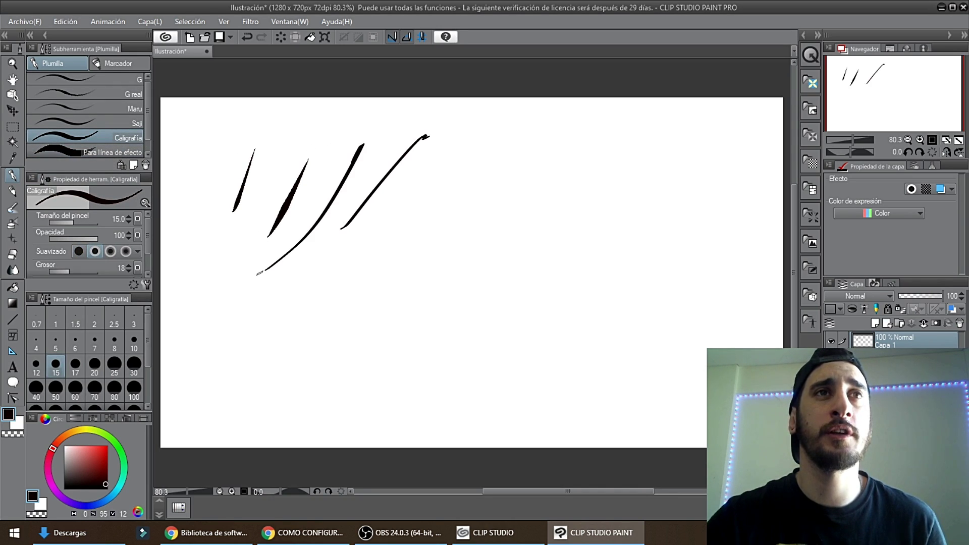
Try the Saji and Maru pens, then draw a thin looping stroke with the G real pen.
left_click(132, 123)
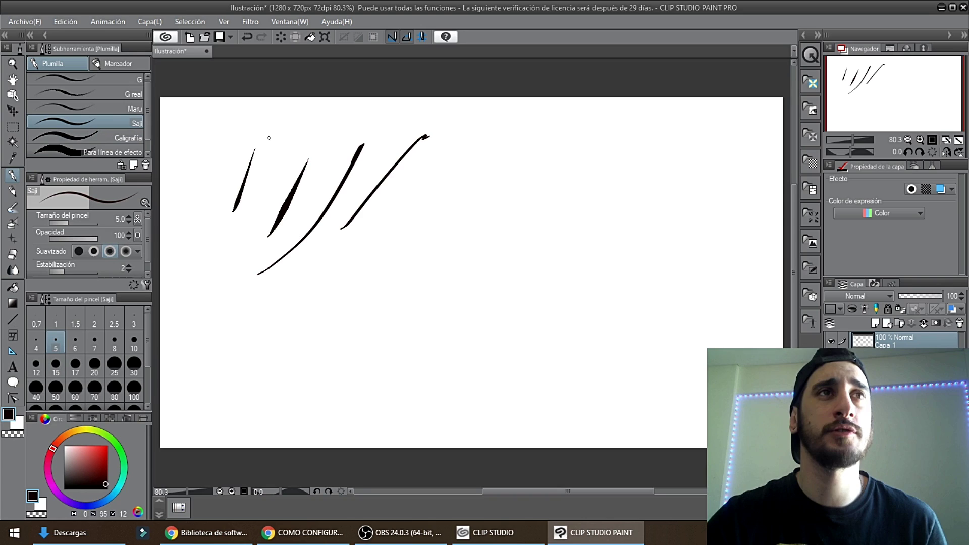
left_click(132, 109)
left_click(116, 95)
mouse_move(232, 126)
left_mouse_down()
mouse_move(211, 245)
mouse_move(189, 275)
left_mouse_up()
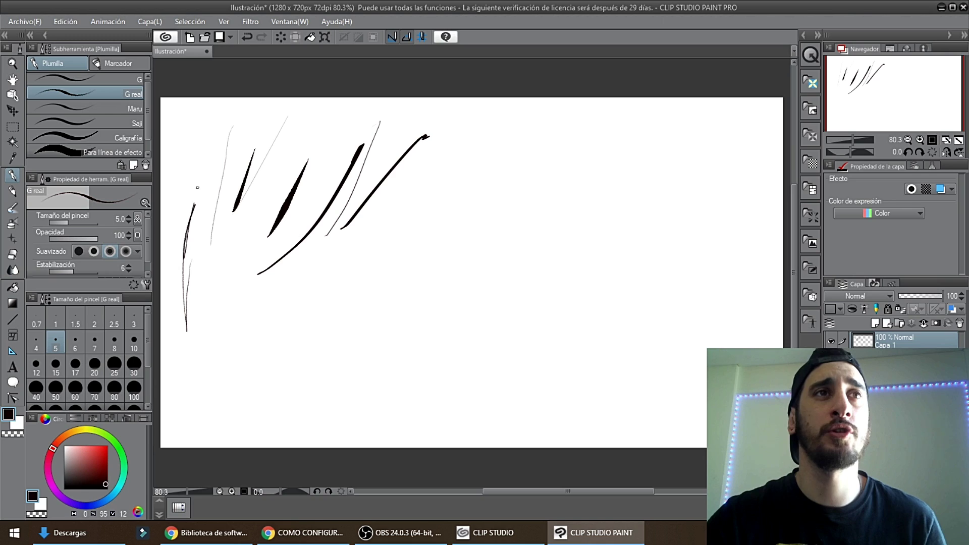
left_click_drag(270, 187, 250, 220)
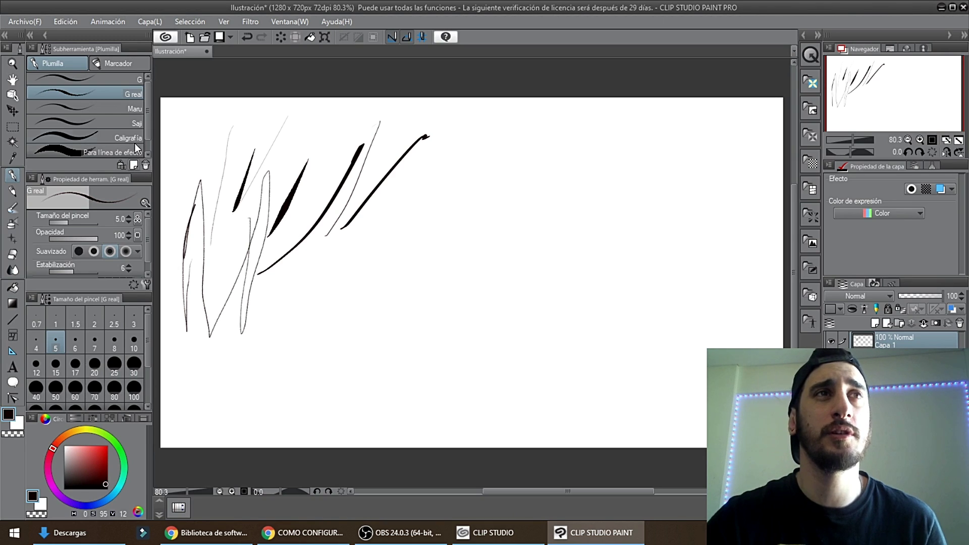
Draw a faint dotted diagonal line with the effect-line pen, then return to the Saji pen.
left_click(113, 134)
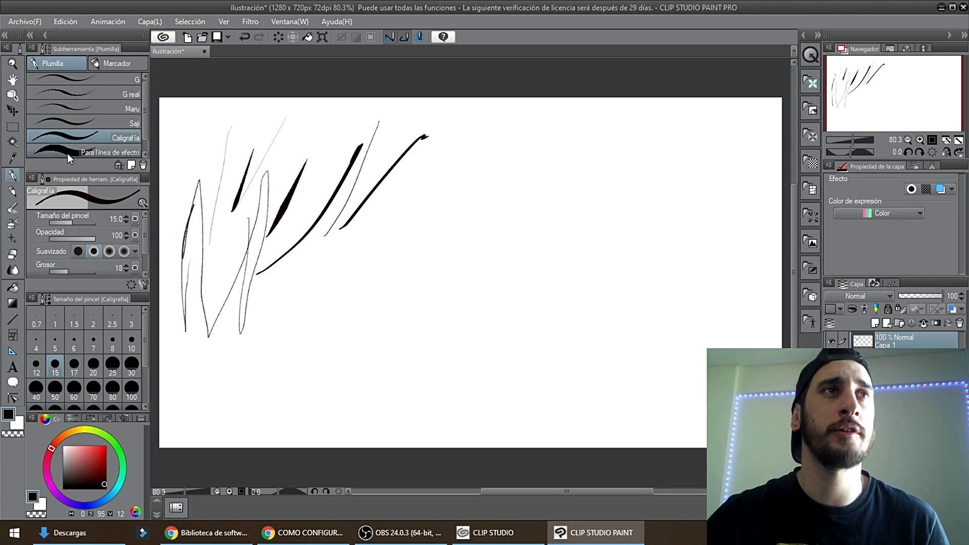
scroll(469, 272, "up", 3)
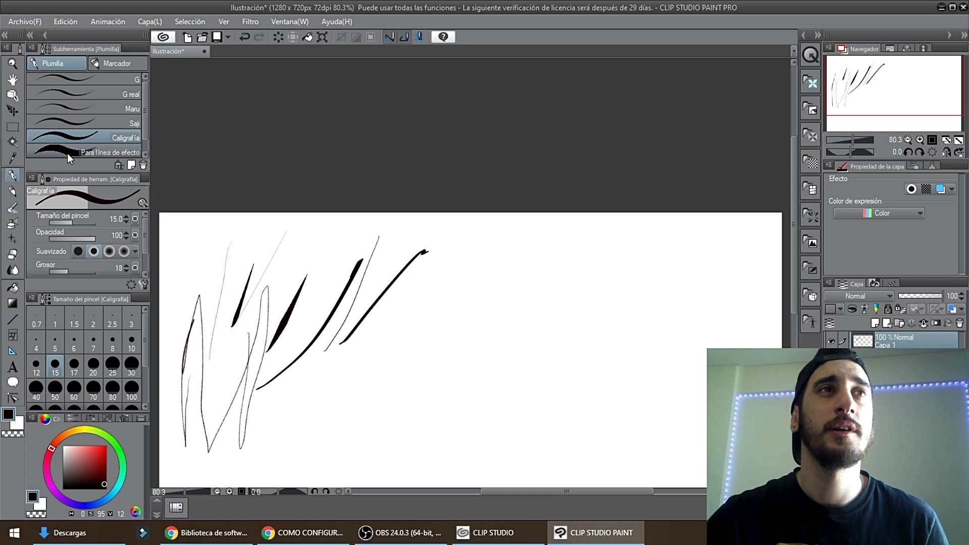
scroll(470, 272, "down", 4)
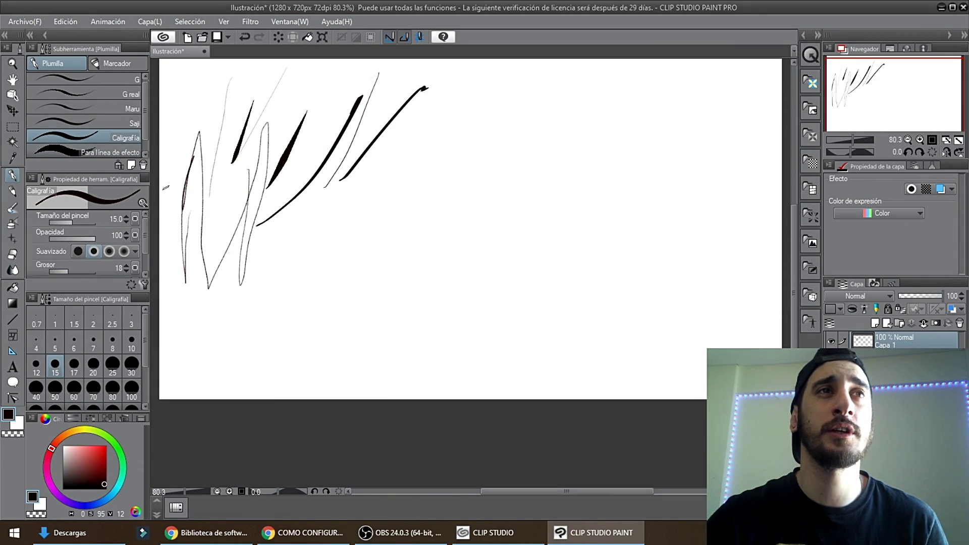
scroll(165, 187, "up", 2)
scroll(189, 164, "down", 2)
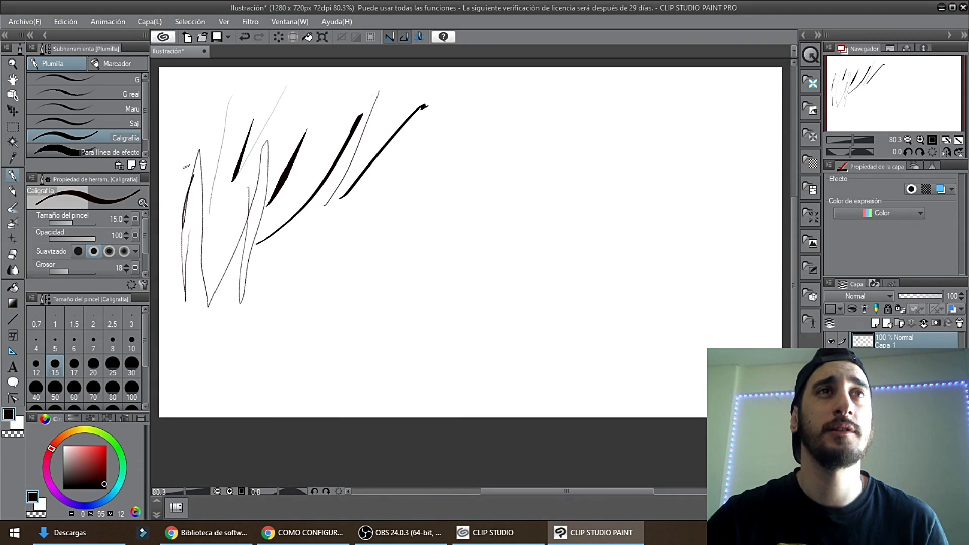
left_click(90, 150)
scroll(169, 142, "down", 2)
left_click_drag(229, 129, 225, 195)
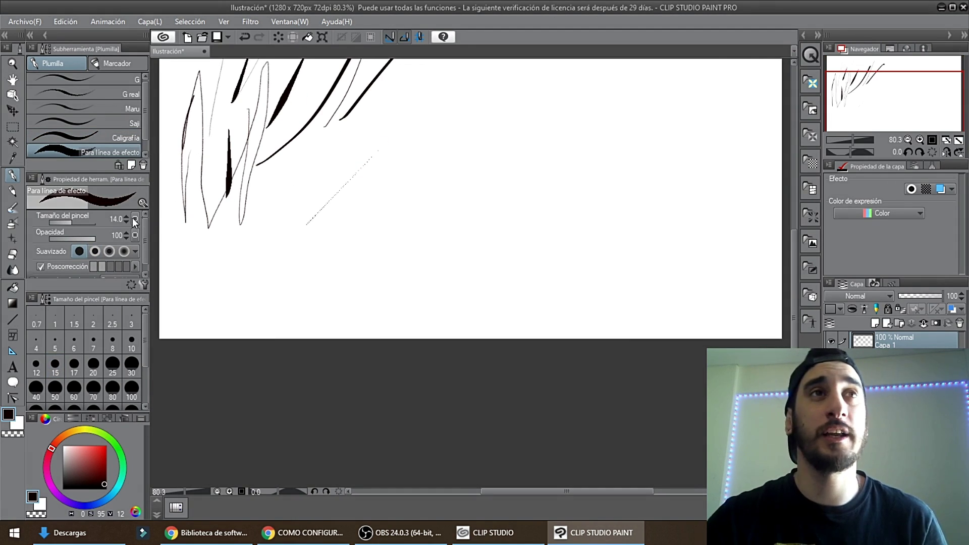
left_click_drag(149, 131, 146, 132)
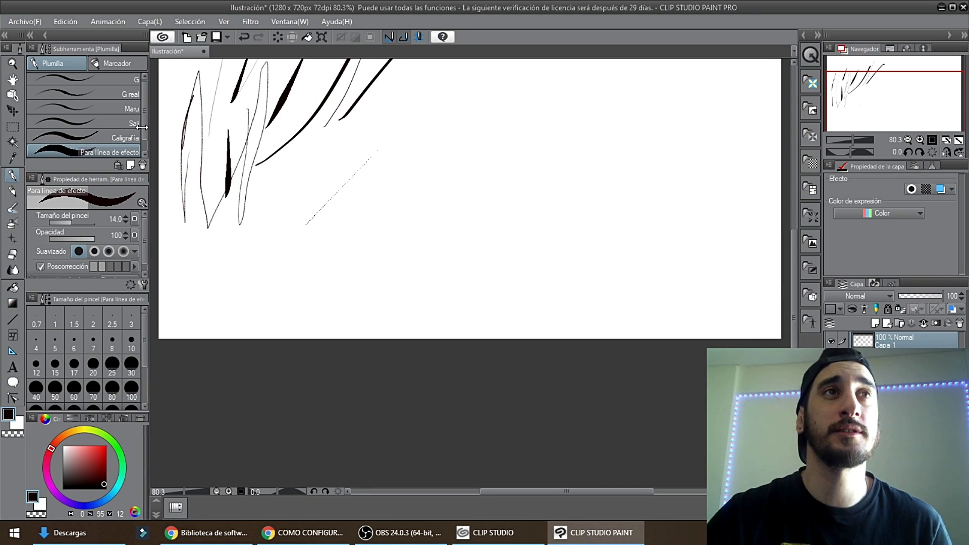
scroll(227, 166, "up", 2)
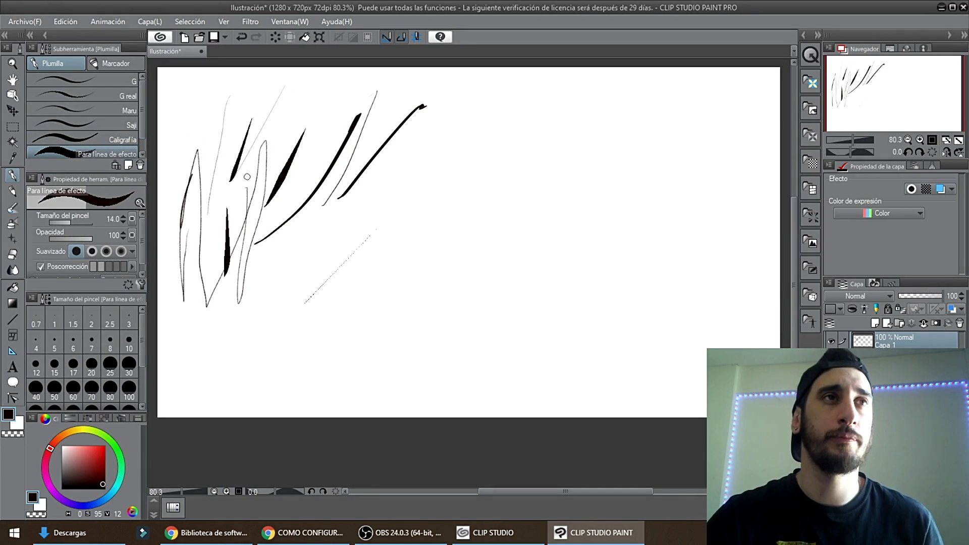
left_click(110, 95)
left_click(121, 124)
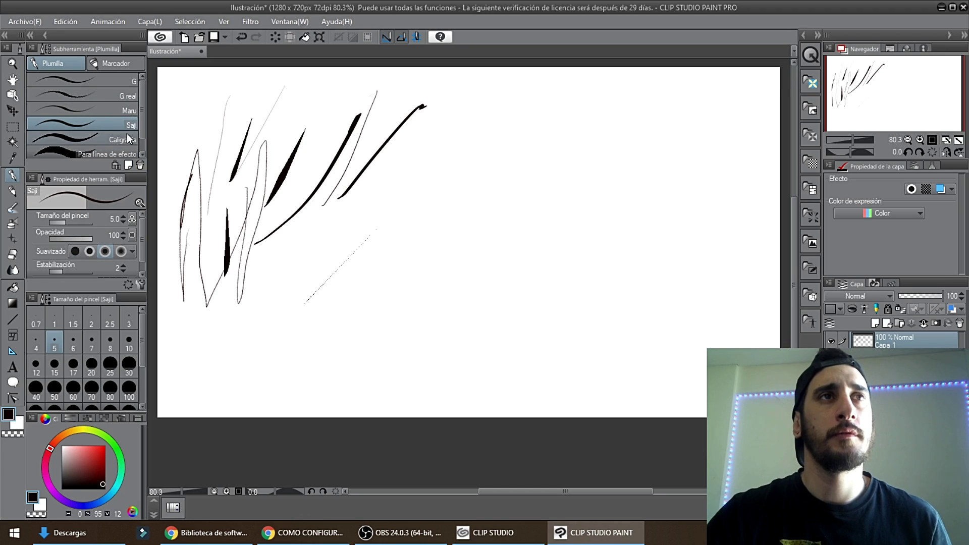
Draw thin Saji diagonal strokes and fine hatching over the lower strokes.
left_click_drag(438, 123, 372, 201)
left_click_drag(459, 149, 357, 228)
left_click_drag(423, 168, 316, 233)
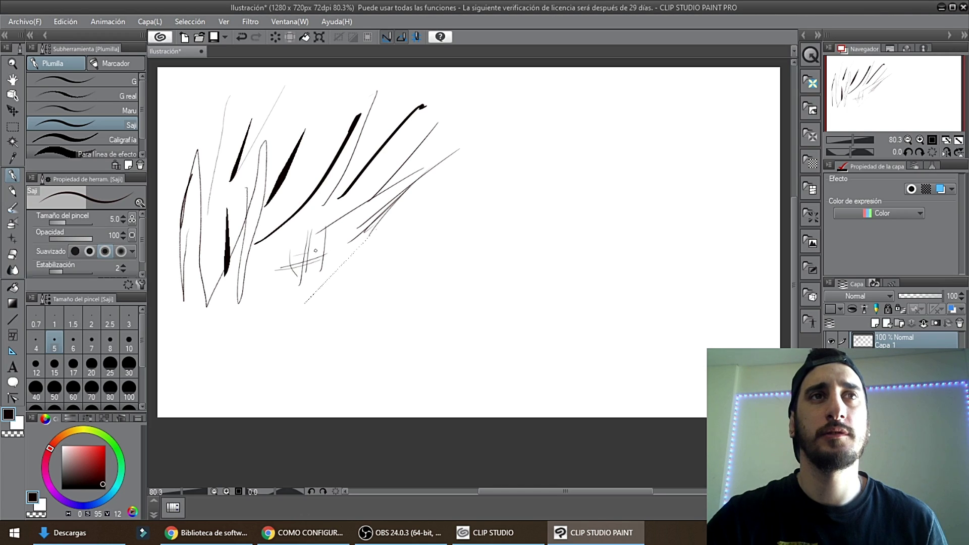
left_click_drag(324, 221, 258, 237)
left_click_drag(268, 222, 258, 259)
left_click_drag(283, 230, 271, 265)
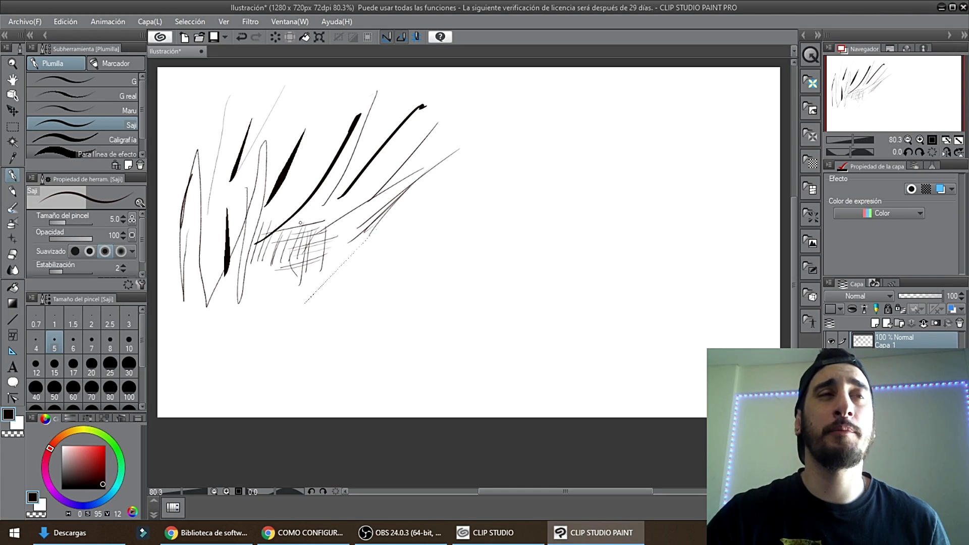
Cross-hatch over the fine hatching with thick black calligraphy-pen strokes.
left_click(121, 139)
left_click_drag(277, 183, 248, 248)
left_click_drag(281, 203, 252, 248)
mouse_move(302, 198)
left_mouse_down()
mouse_move(269, 245)
mouse_move(282, 239)
left_mouse_up()
mouse_move(222, 220)
left_mouse_down()
mouse_move(318, 203)
mouse_move(321, 212)
left_mouse_up()
left_click_drag(210, 232, 256, 222)
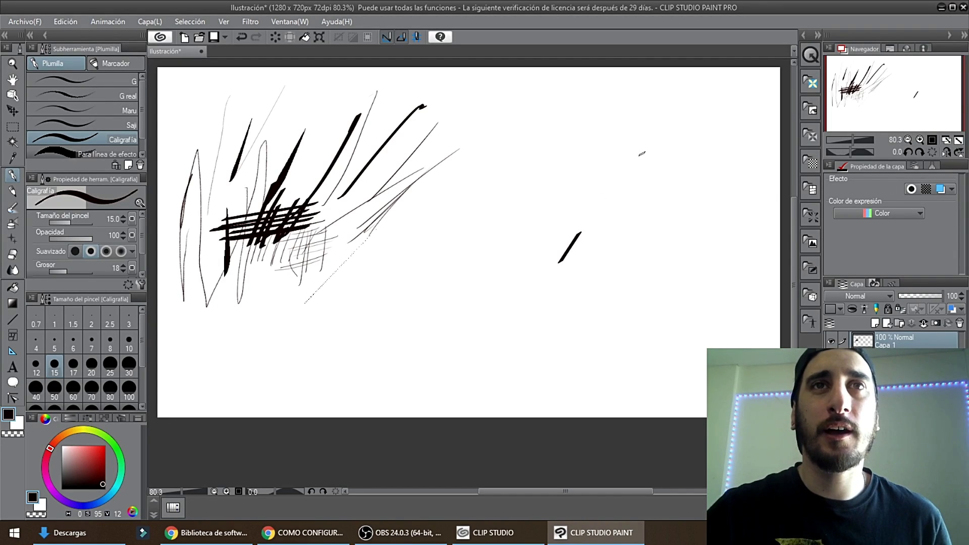
Draw a grid of diagonal and horizontal calligraphy strokes on the right.
left_click_drag(651, 159, 569, 265)
mouse_move(693, 156)
left_mouse_down()
mouse_move(597, 249)
mouse_move(609, 251)
left_mouse_up()
mouse_move(746, 160)
left_mouse_down()
mouse_move(634, 245)
mouse_move(651, 252)
left_mouse_up()
mouse_move(596, 188)
left_mouse_down()
mouse_move(762, 178)
mouse_move(744, 191)
left_mouse_up()
mouse_move(571, 210)
left_mouse_down()
mouse_move(741, 200)
mouse_move(725, 212)
left_mouse_up()
mouse_move(537, 230)
left_mouse_down()
mouse_move(723, 223)
mouse_move(717, 233)
left_mouse_up()
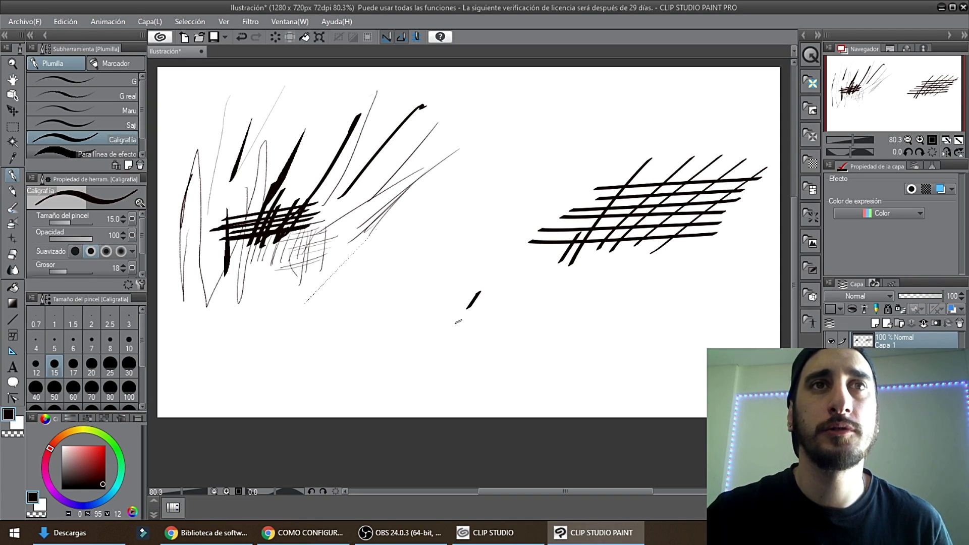
Add a V, a near-vertical stroke and a looping stroke below the grid, then begin the face outline.
left_click_drag(470, 305, 536, 319)
left_click_drag(572, 288, 557, 336)
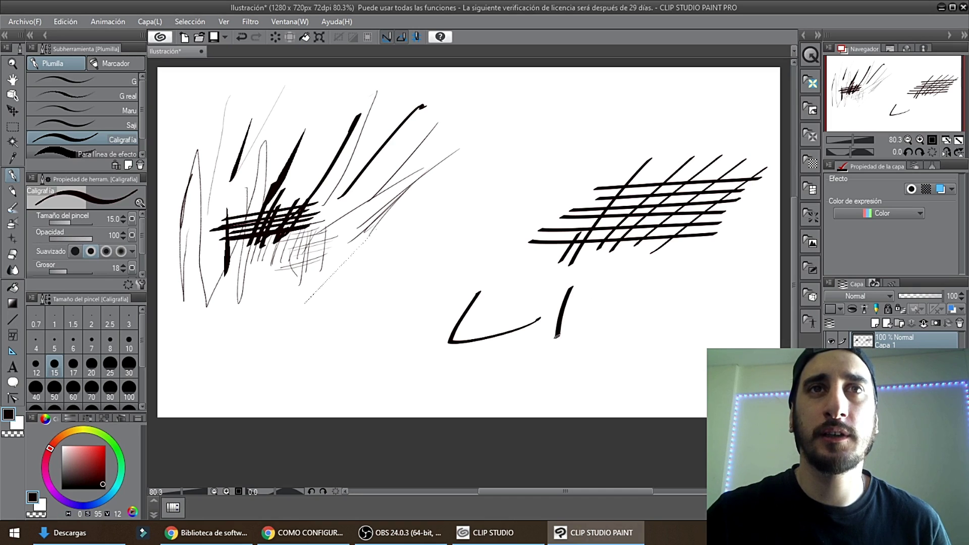
left_click_drag(666, 301, 704, 291)
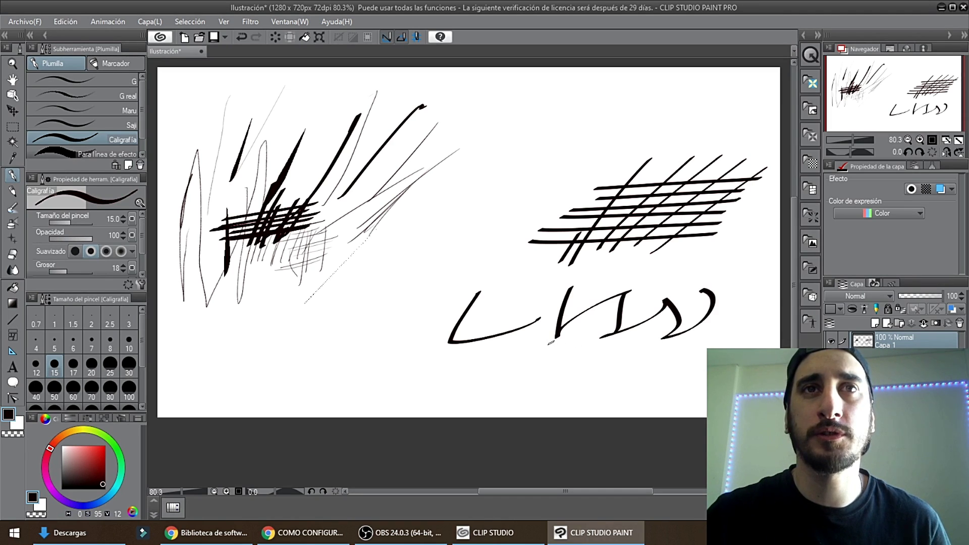
mouse_move(676, 336)
left_mouse_down()
mouse_move(581, 413)
mouse_move(542, 377)
left_mouse_up()
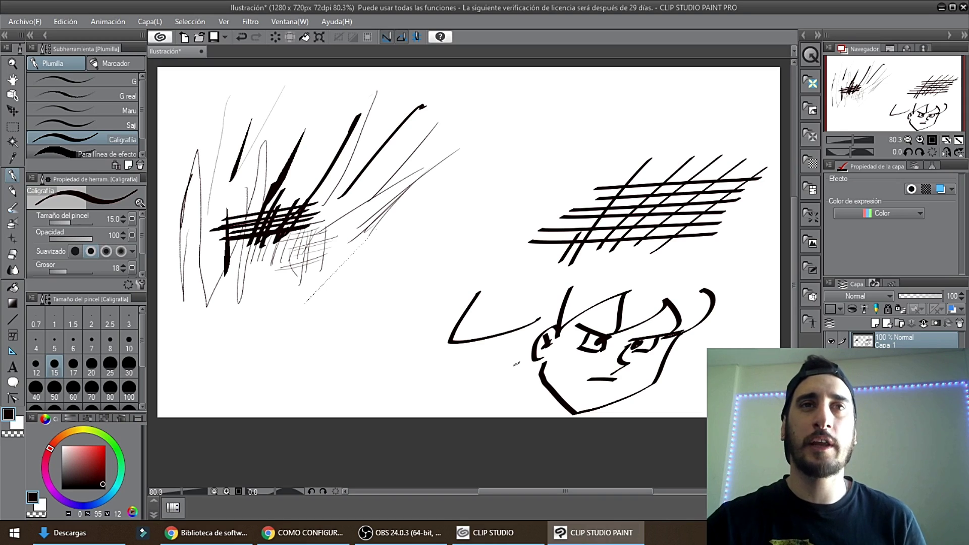
Add the neck line, a zigzag hair strand and spiky hair reaching up across the cross-hatch.
left_click_drag(537, 373, 495, 397)
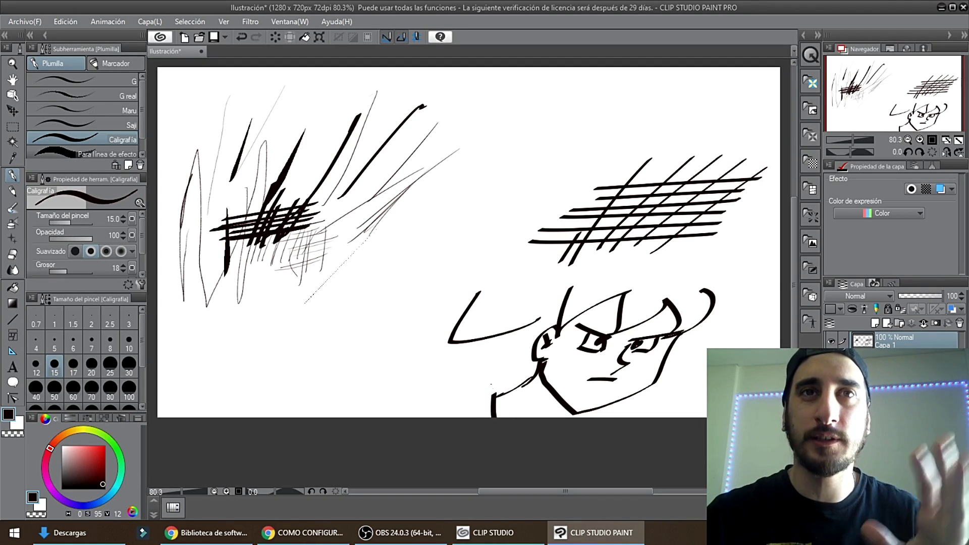
left_click_drag(503, 385, 477, 364)
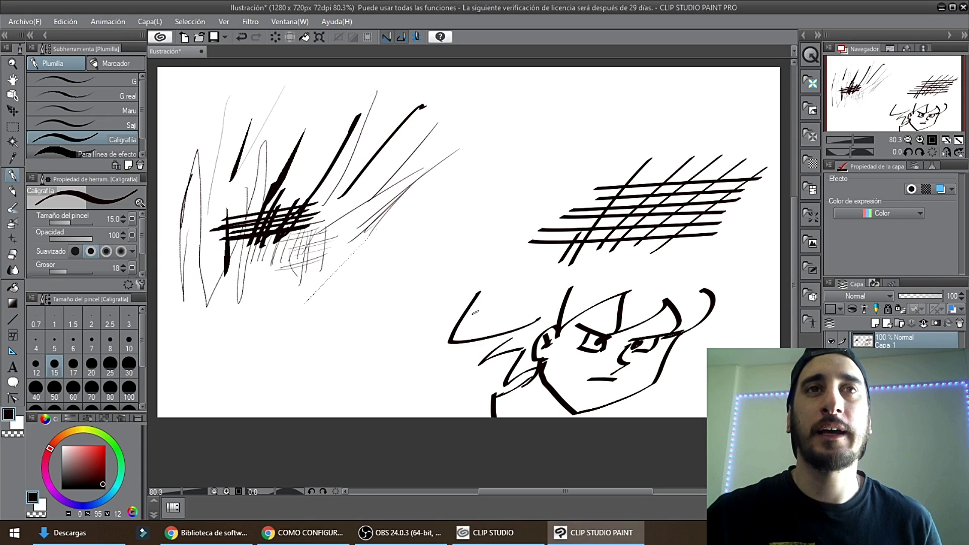
mouse_move(510, 317)
left_mouse_down()
mouse_move(538, 298)
mouse_move(547, 270)
mouse_move(508, 242)
mouse_move(605, 216)
mouse_move(717, 207)
mouse_move(709, 265)
mouse_move(775, 260)
mouse_move(727, 282)
left_mouse_up()
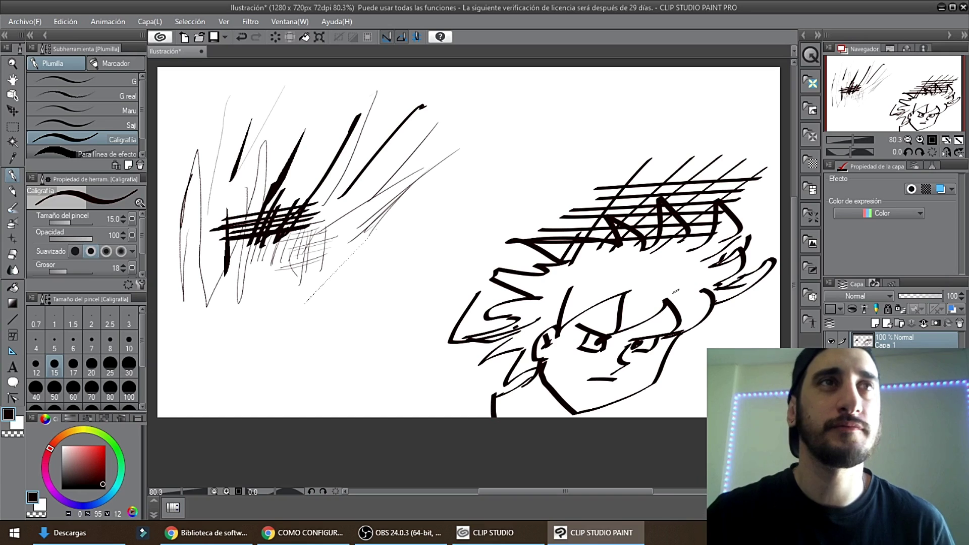
At brush size 25, draw a thick V and short strokes at lower left.
left_click(73, 367)
left_click(110, 363)
mouse_move(275, 310)
left_mouse_down()
mouse_move(222, 352)
mouse_move(316, 307)
left_mouse_up()
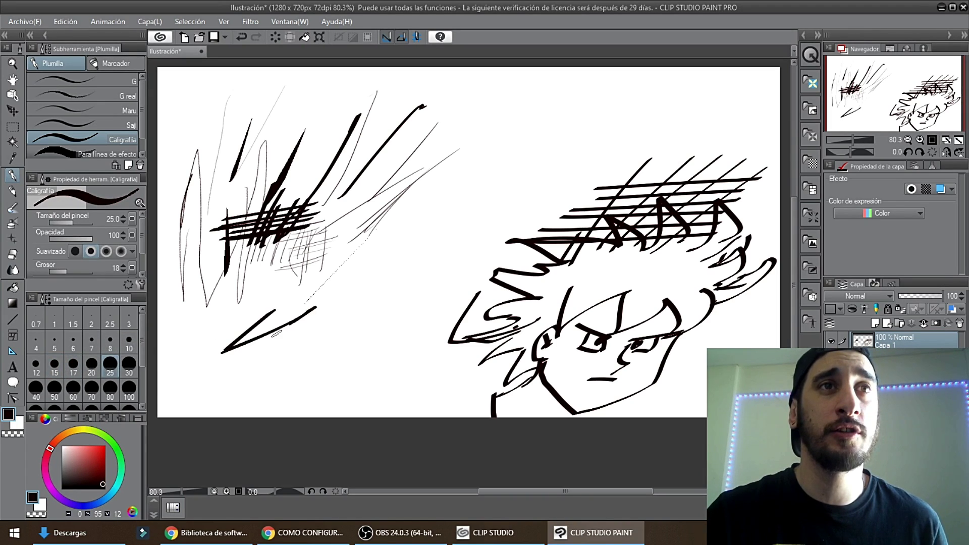
left_click_drag(276, 334, 316, 307)
left_click_drag(331, 309, 268, 339)
Draw a huge black oval at size 100, then zigzag strokes along the lower left at size 17.
left_click(129, 389)
mouse_move(399, 262)
left_mouse_down()
mouse_move(303, 333)
mouse_move(362, 288)
left_mouse_up()
left_click(73, 367)
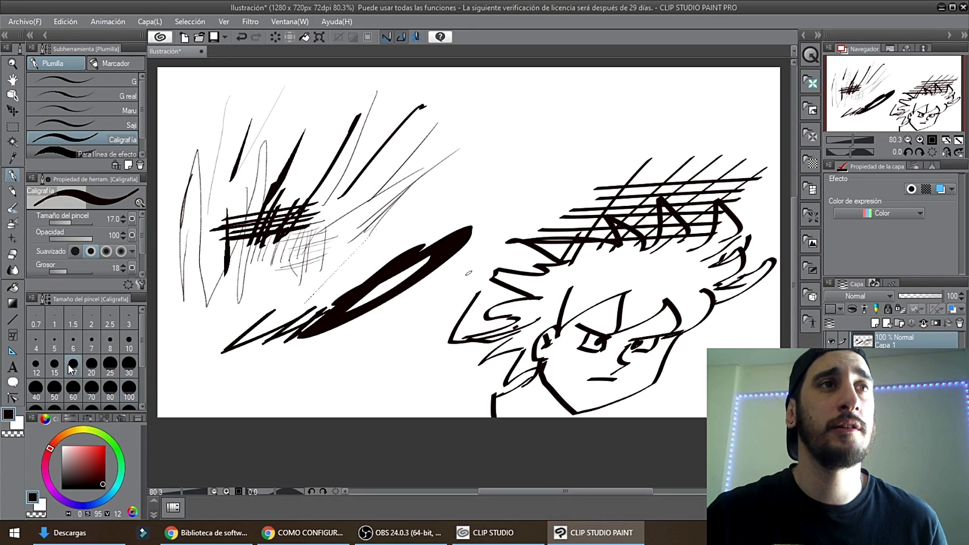
left_click_drag(175, 358, 322, 309)
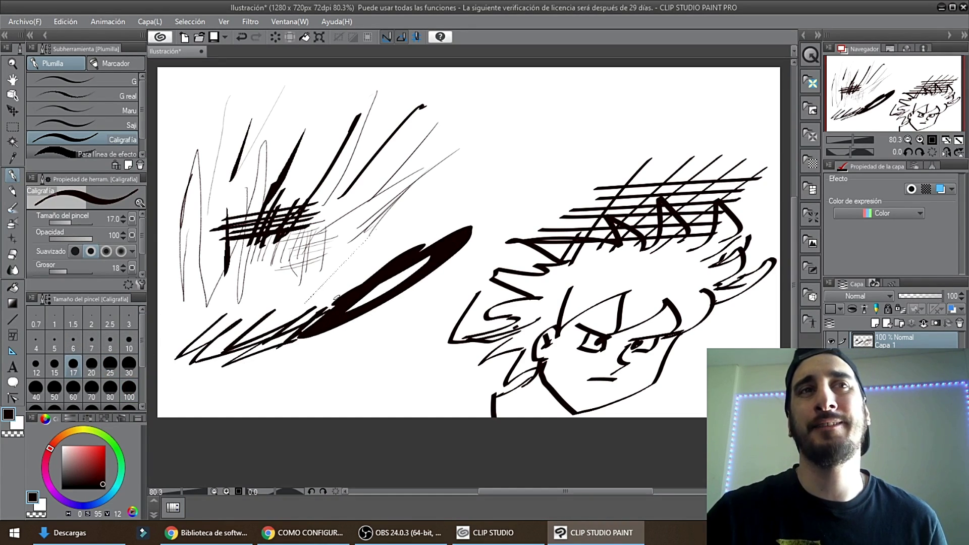
Add long diagonal speed lines upper middle and scribbled strokes below the black oval.
mouse_move(569, 143)
left_mouse_down()
mouse_move(433, 207)
mouse_move(363, 222)
left_mouse_up()
left_click_drag(519, 148, 332, 229)
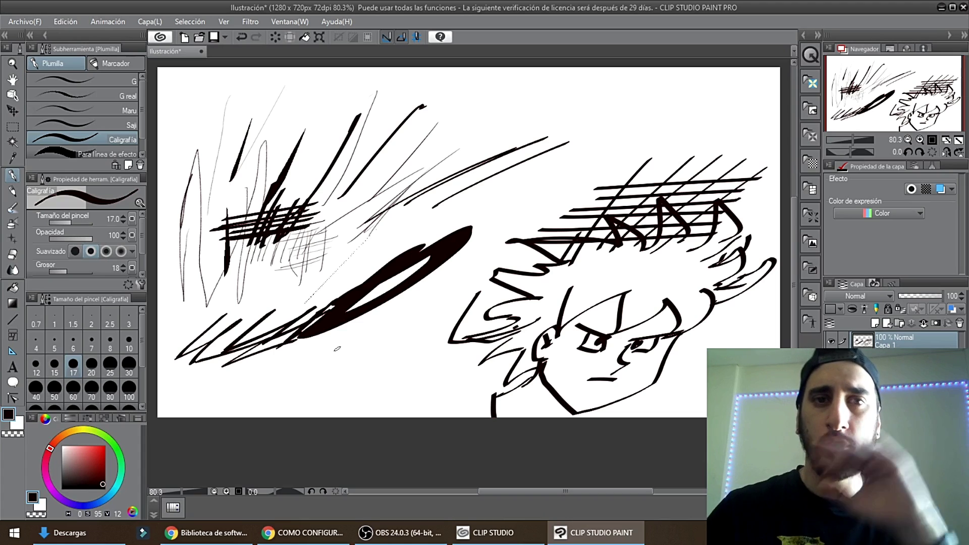
mouse_move(333, 347)
left_mouse_down()
mouse_move(298, 404)
mouse_move(309, 398)
left_mouse_up()
left_click_drag(365, 356, 323, 396)
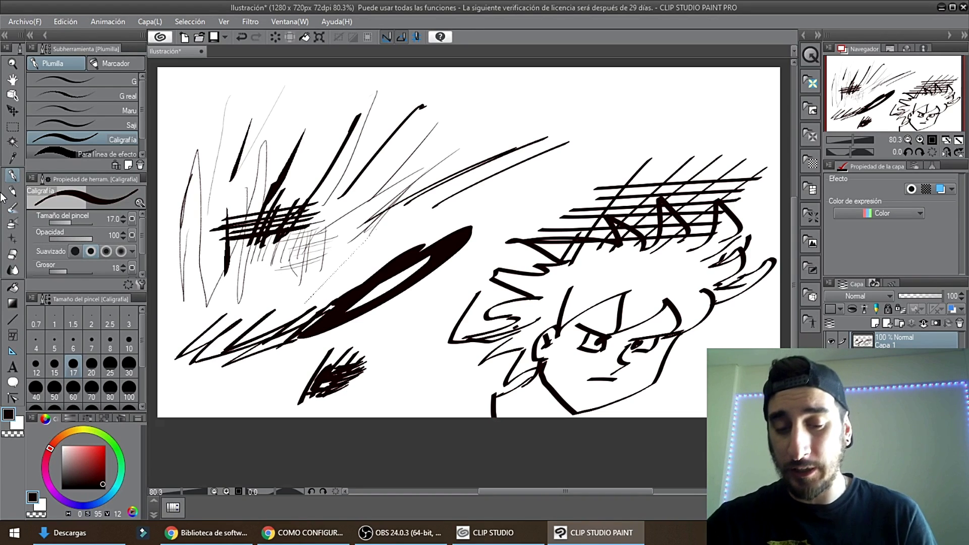
Erase part of the left cross-hatching, then return to the pen.
key("e")
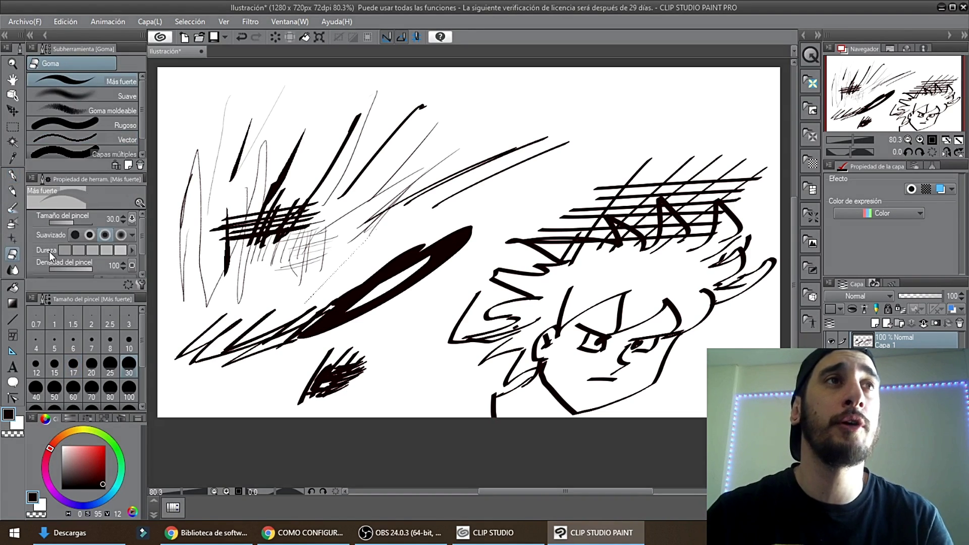
left_click_drag(241, 224, 237, 232)
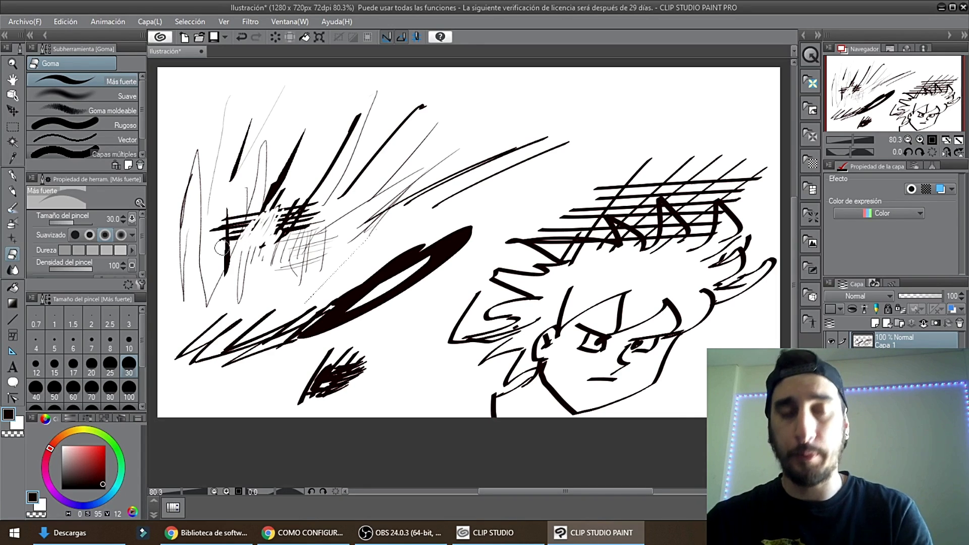
key("o")
key("p")
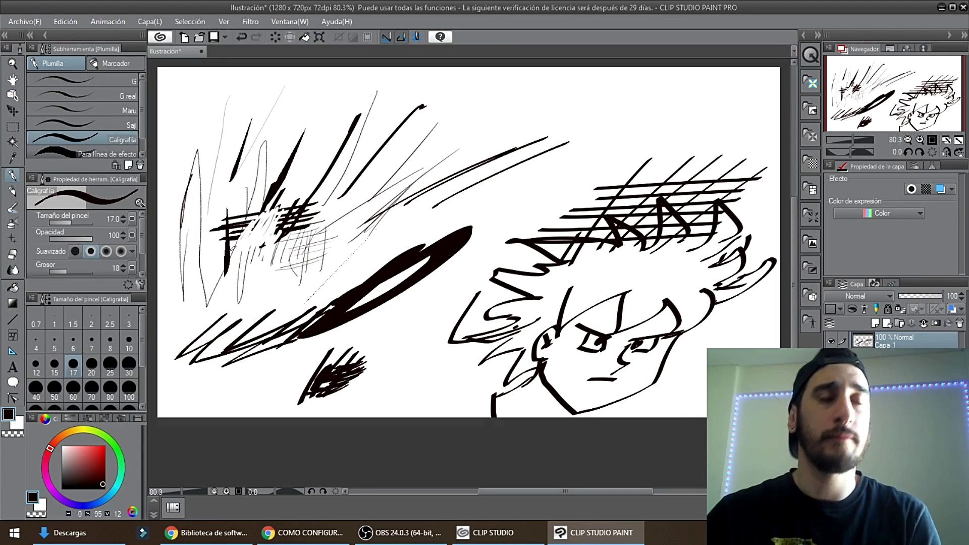
Draw thin straight lines across the top, diagonally at upper right, and parallel beside the face.
key("u")
left_click_drag(209, 149, 505, 122)
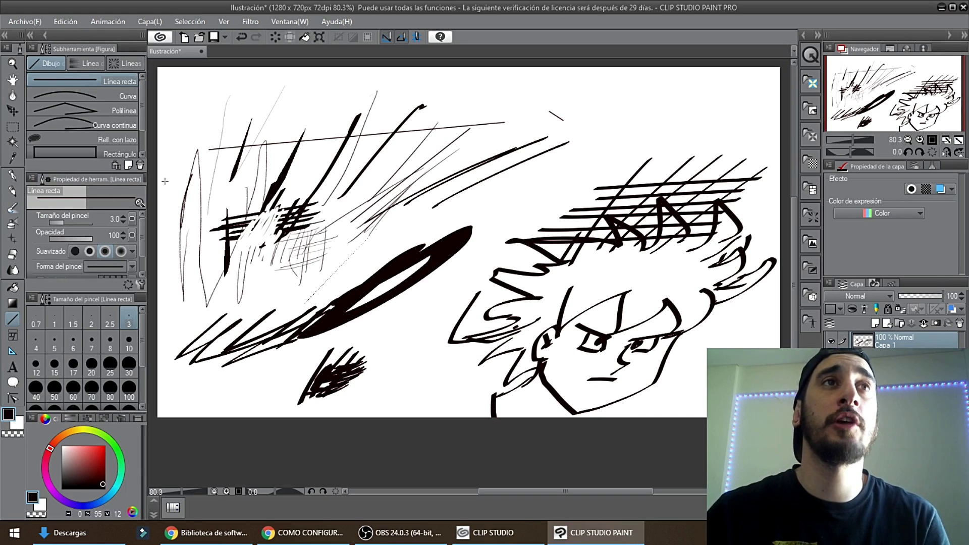
left_click_drag(171, 148, 433, 114)
left_click_drag(642, 103, 469, 188)
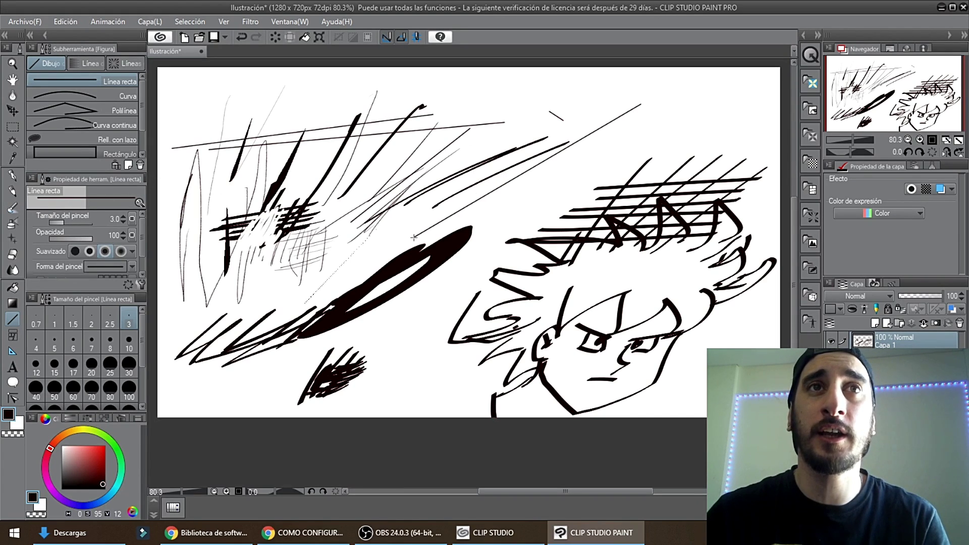
left_click_drag(681, 125, 470, 206)
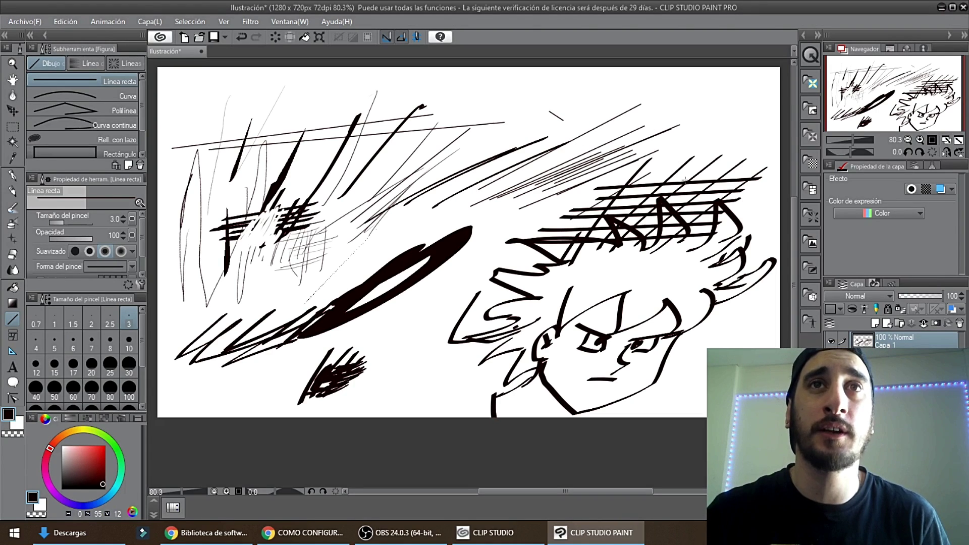
left_click_drag(377, 359, 434, 309)
mouse_move(378, 364)
left_mouse_down()
mouse_move(433, 319)
mouse_move(446, 323)
left_mouse_up()
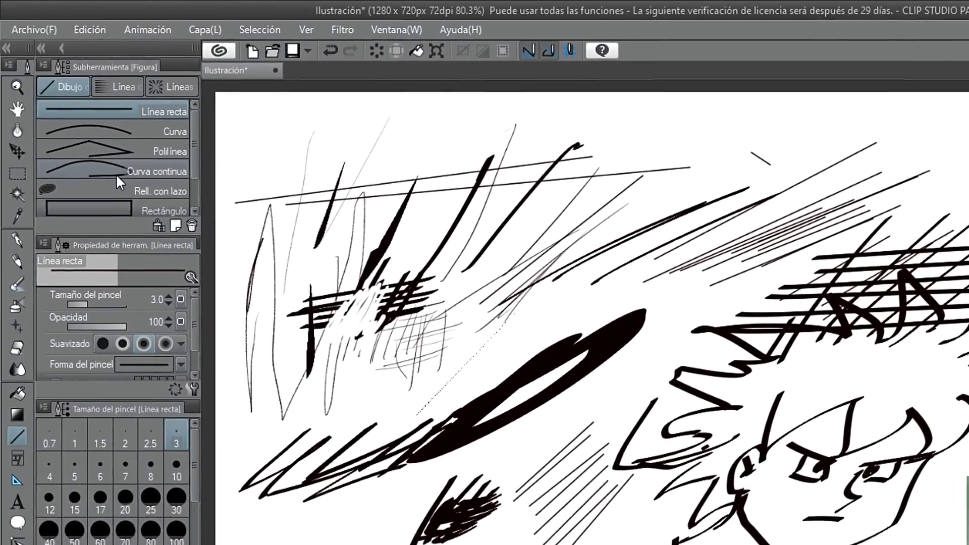
Choose the Curva continua figure sub-tool and place the first curve point near the top left.
left_click(116, 172)
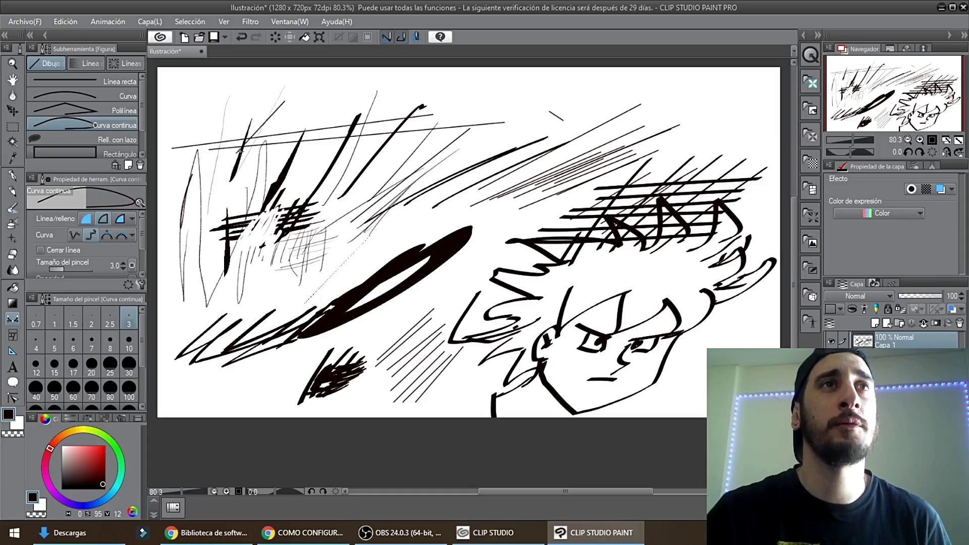
left_click(285, 101)
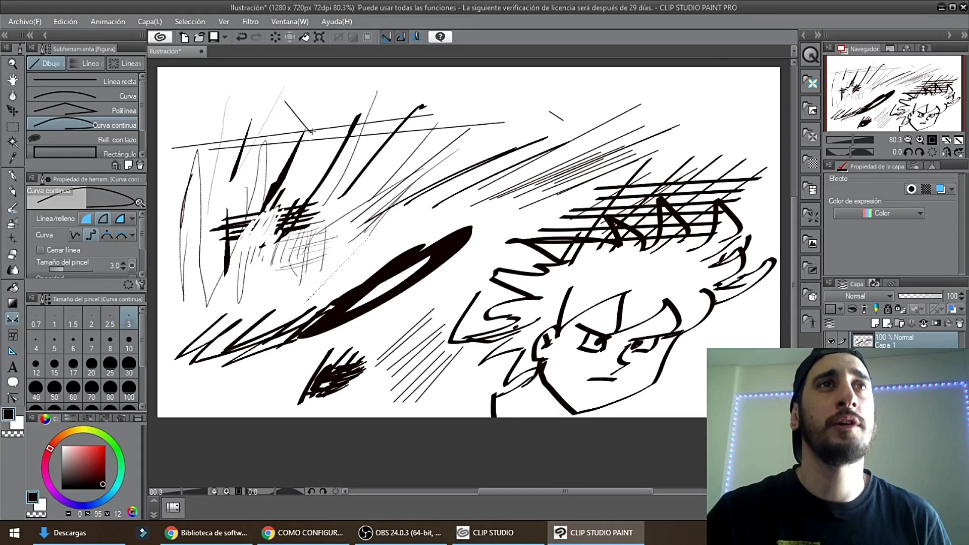